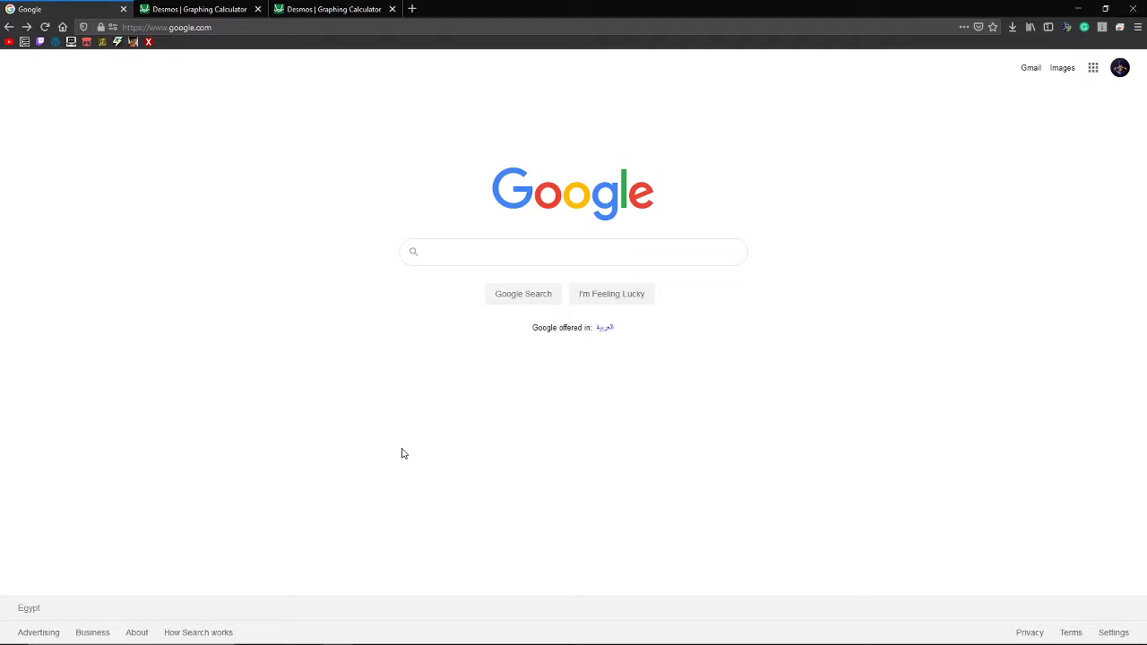
Search Google for "desmos", go to the Desmos website and start the graphing calculator.
key("super")
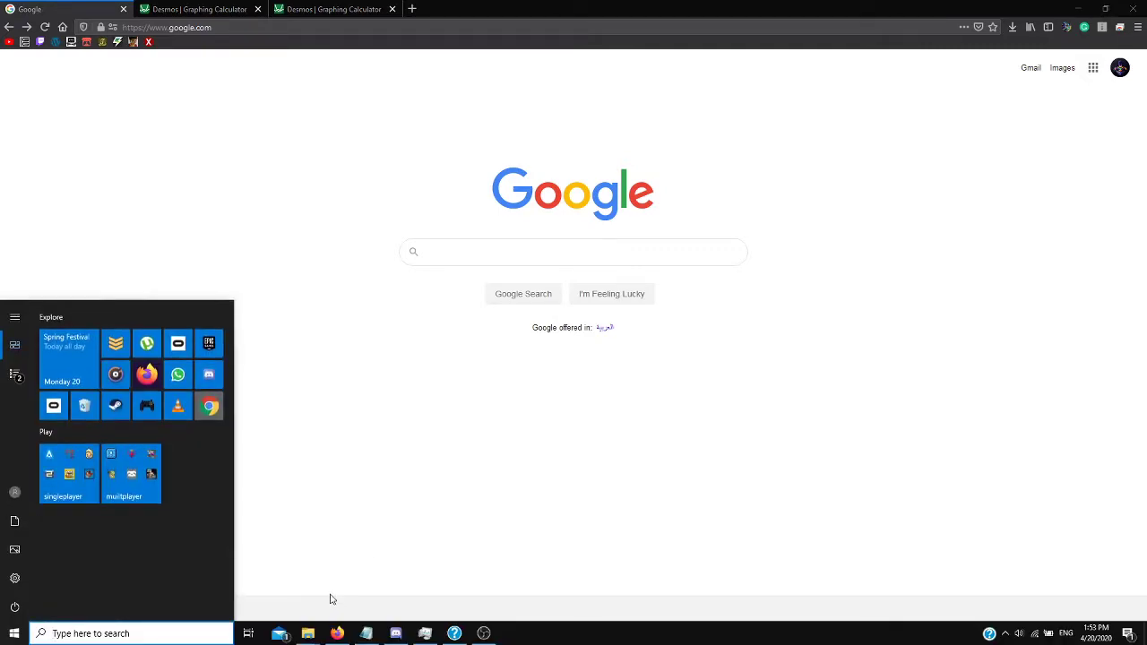
left_click(290, 284)
left_click(446, 252)
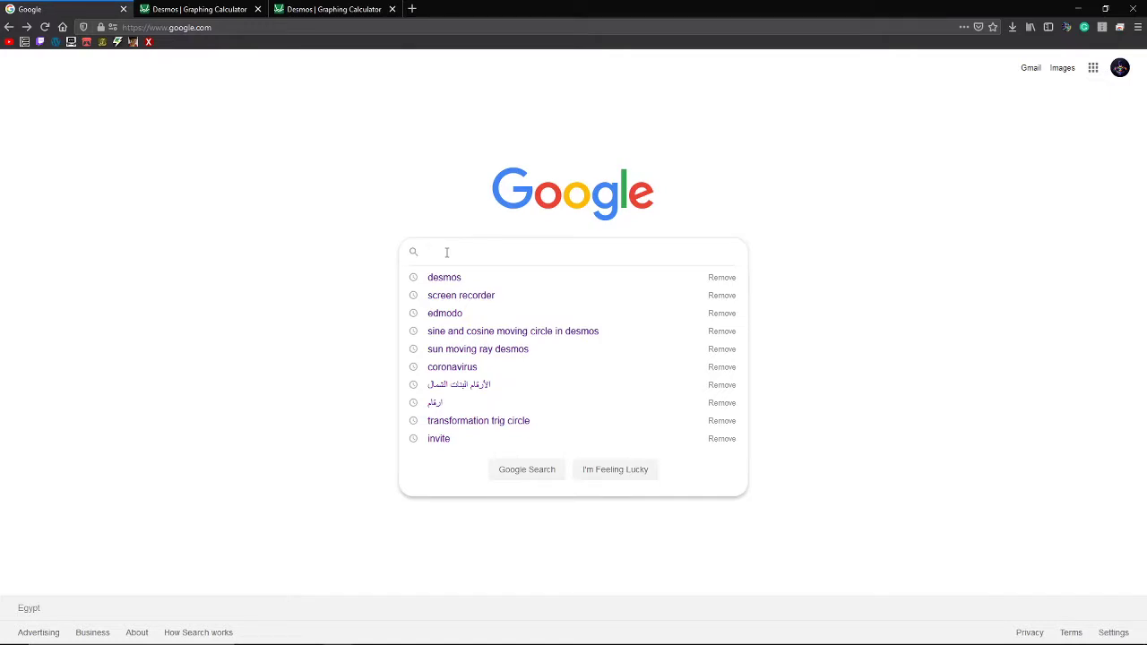
type("desmos")
key("Return")
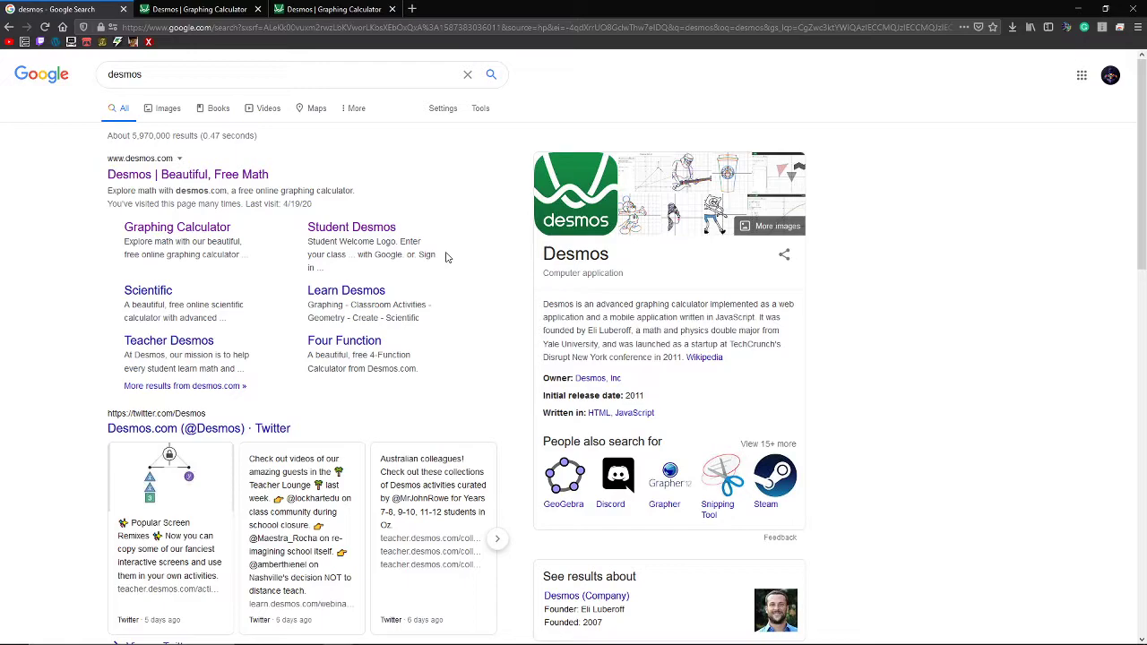
left_click(226, 177)
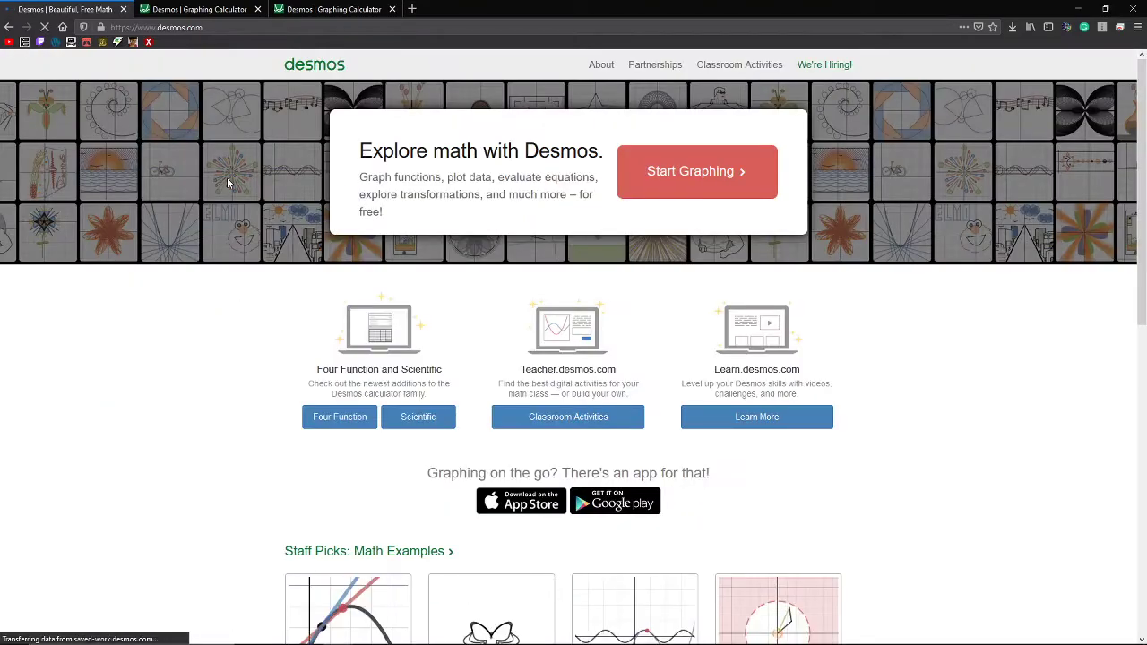
left_click(667, 173)
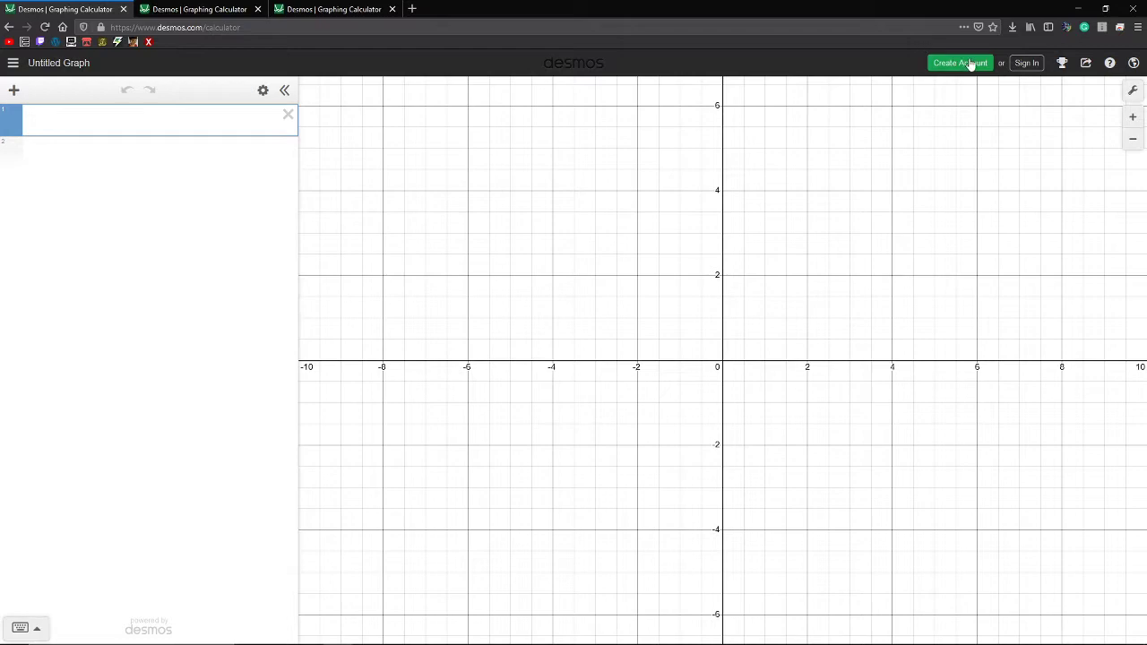
Sign in to Desmos with the Google account.
left_click(1029, 63)
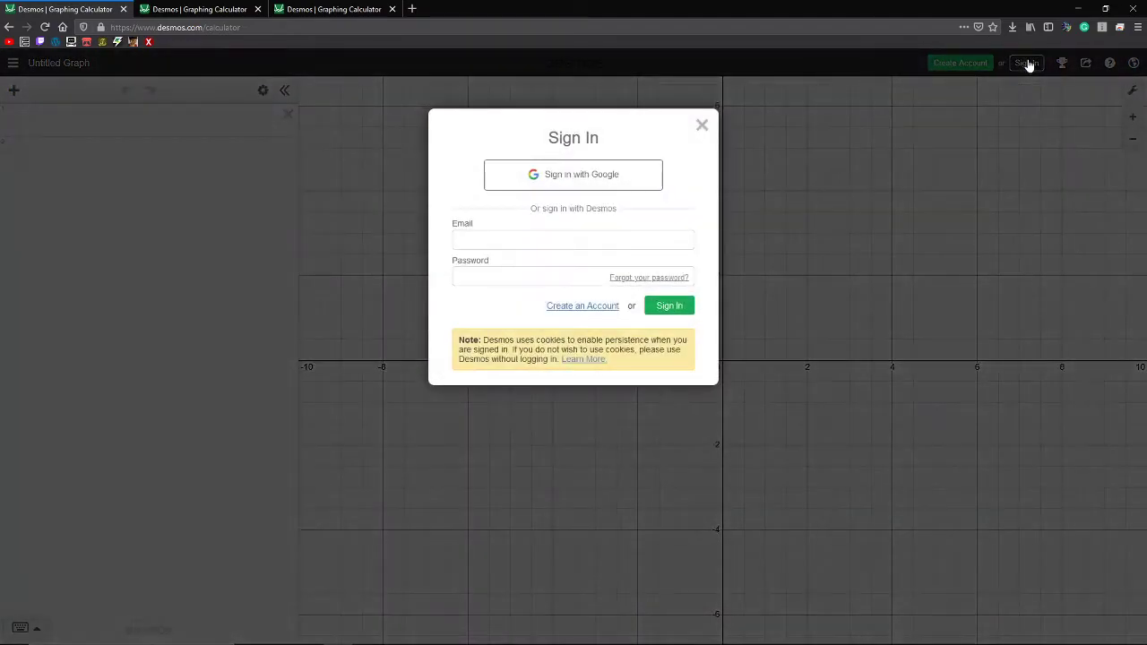
left_click(645, 172)
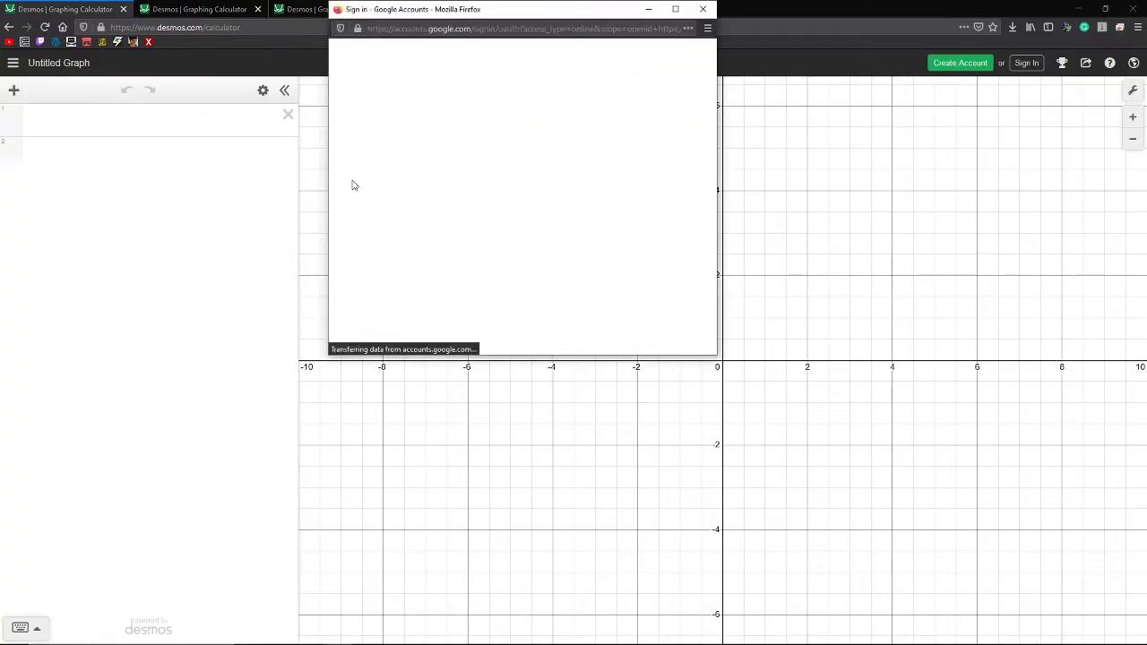
left_click(514, 222)
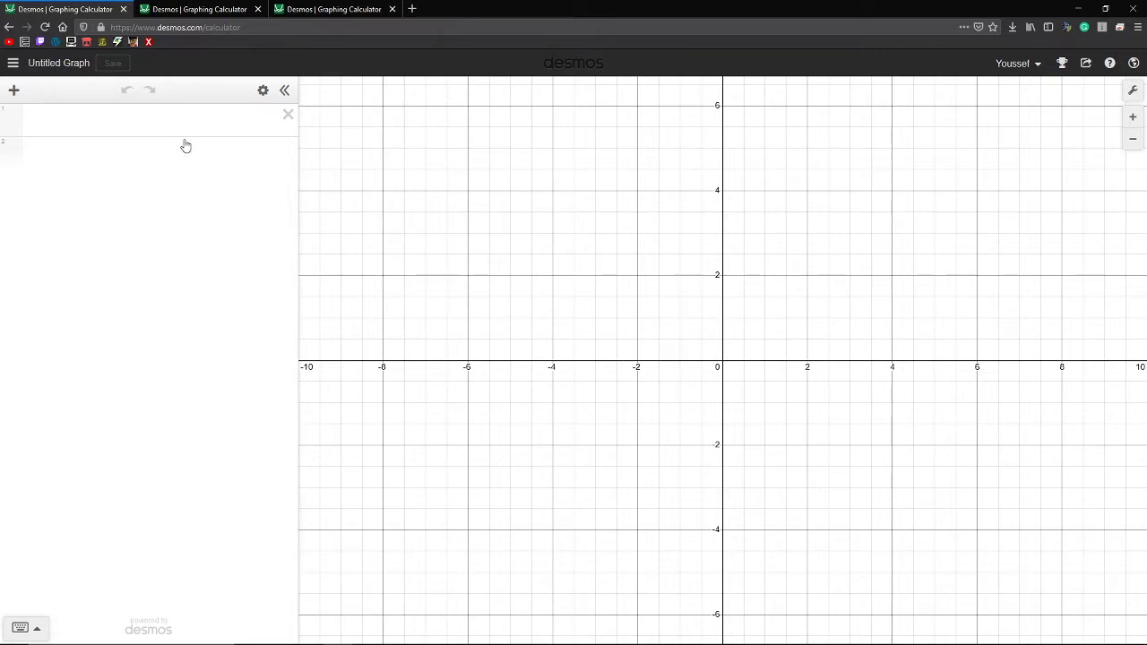
Graph the line y = x in the first expression line.
left_click(126, 117)
type("y=")
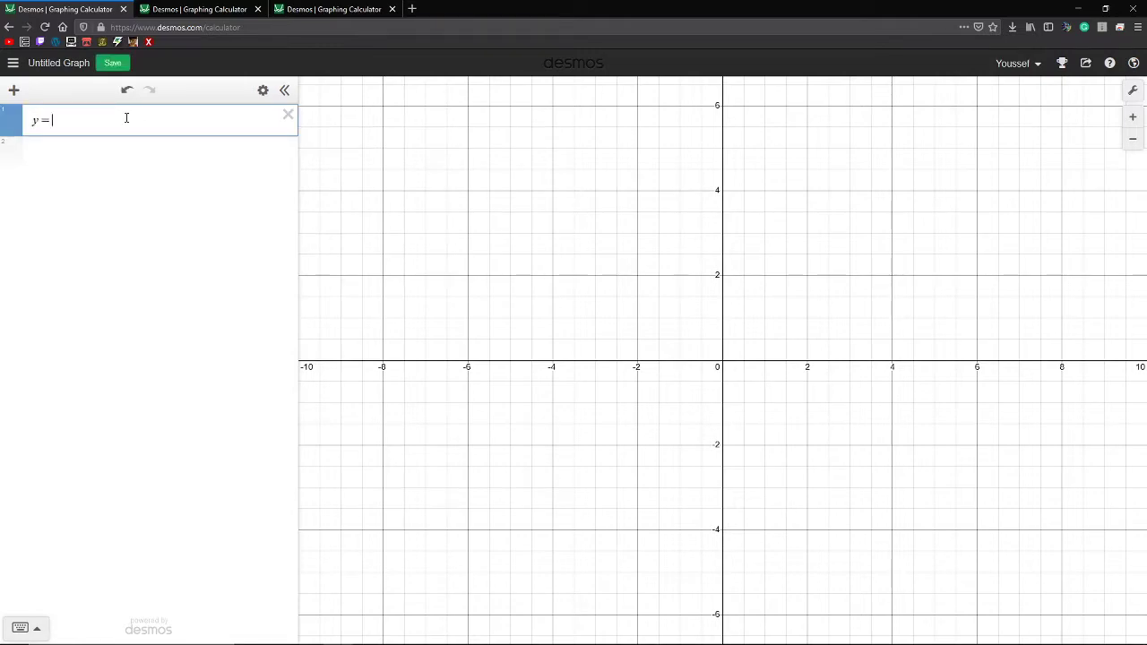
type("x")
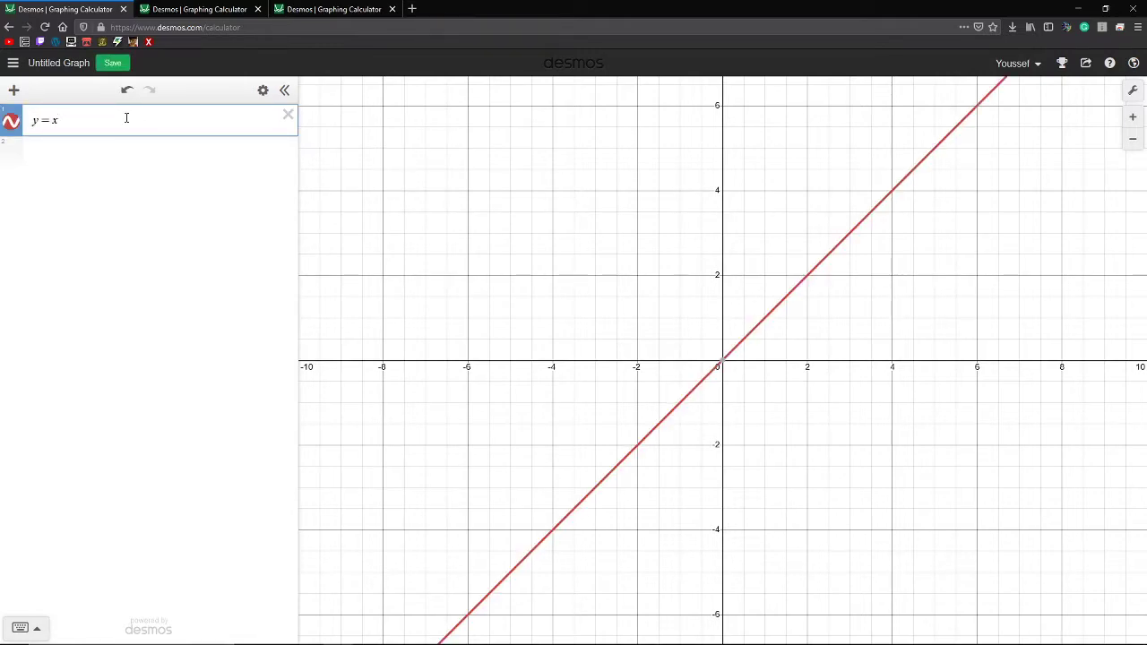
Save the y = x graph to the account and create a new blank graph.
left_click(117, 64)
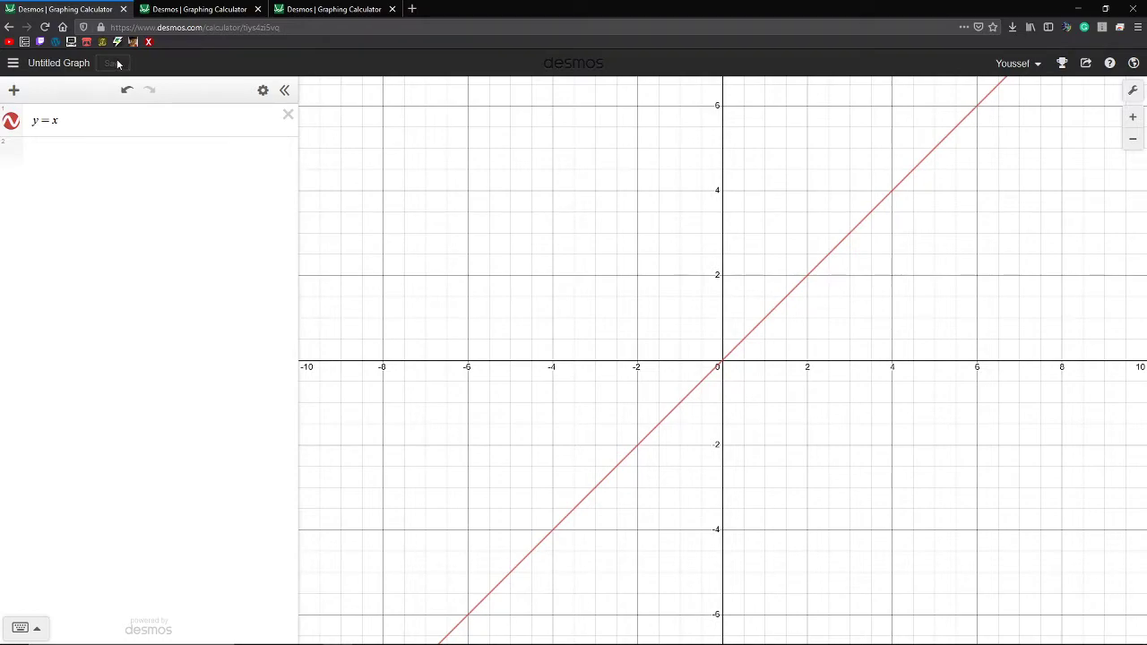
left_click(14, 68)
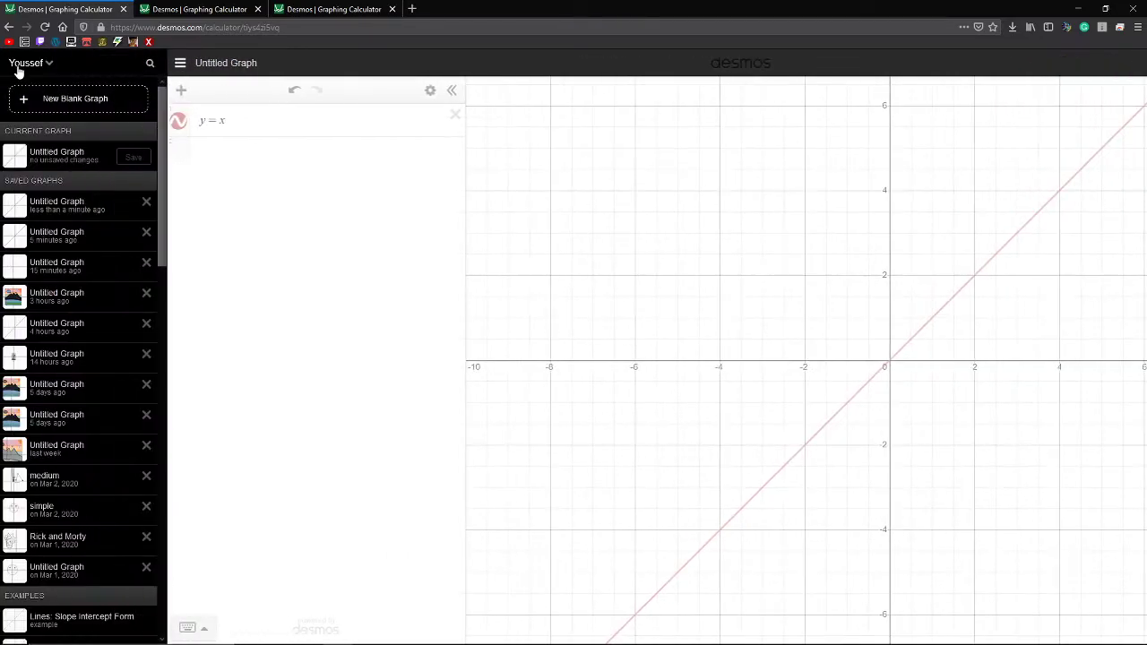
left_click(75, 100)
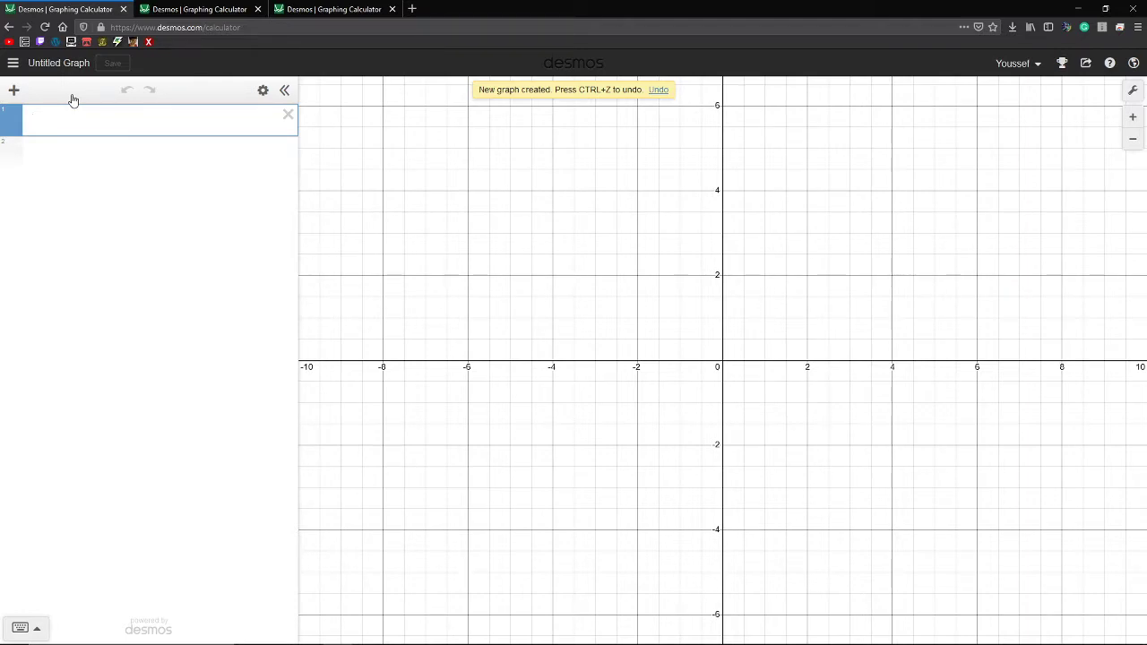
Add three blank expression lines below the first one and delete the last two of them.
left_click(14, 92)
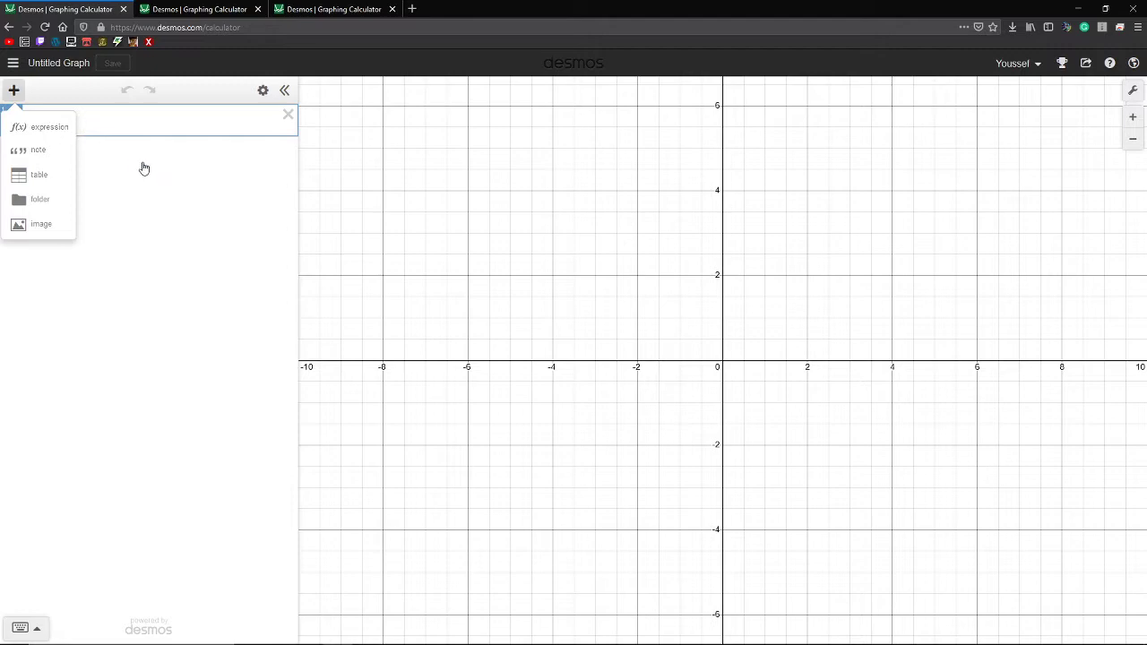
left_click(108, 154)
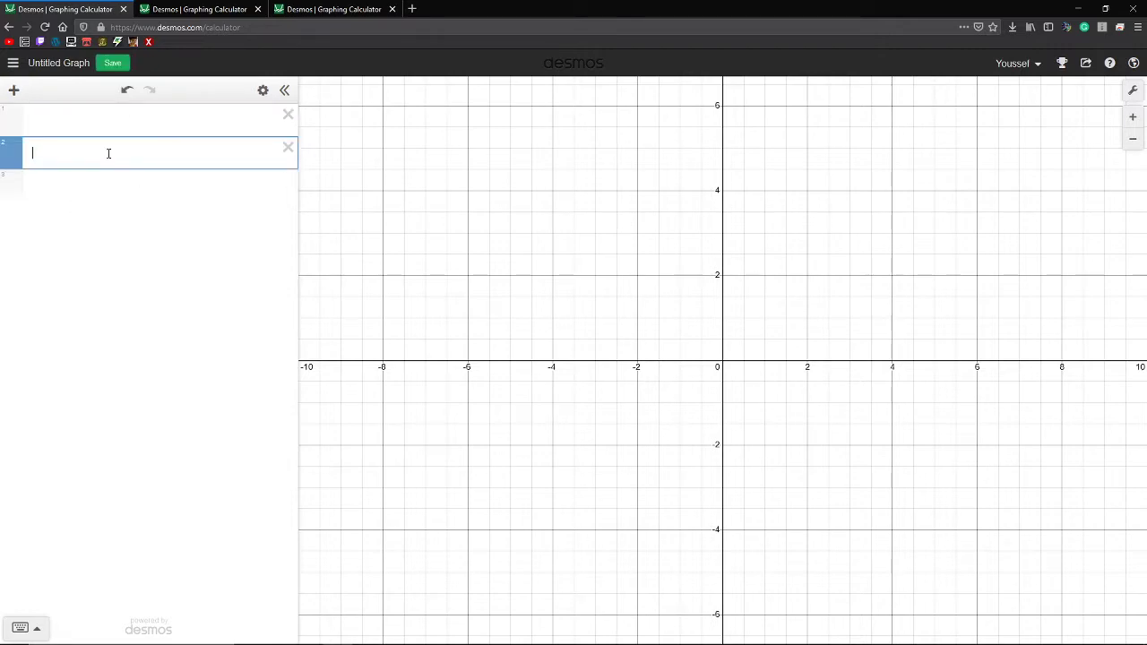
left_click(90, 122)
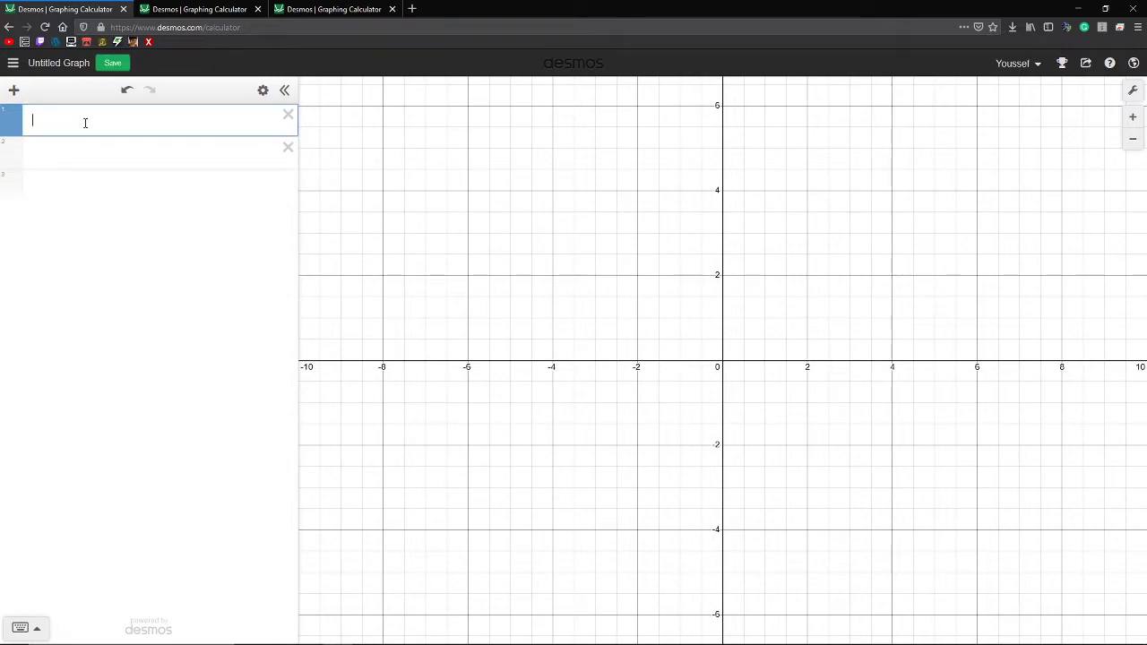
left_click(59, 140)
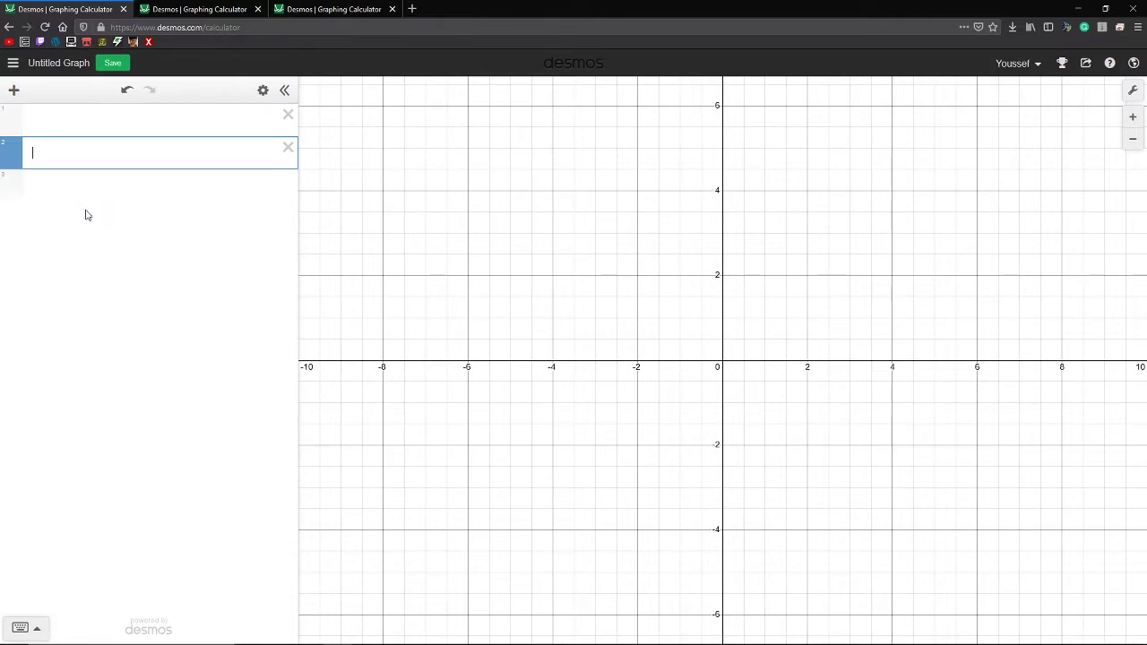
left_click(58, 183)
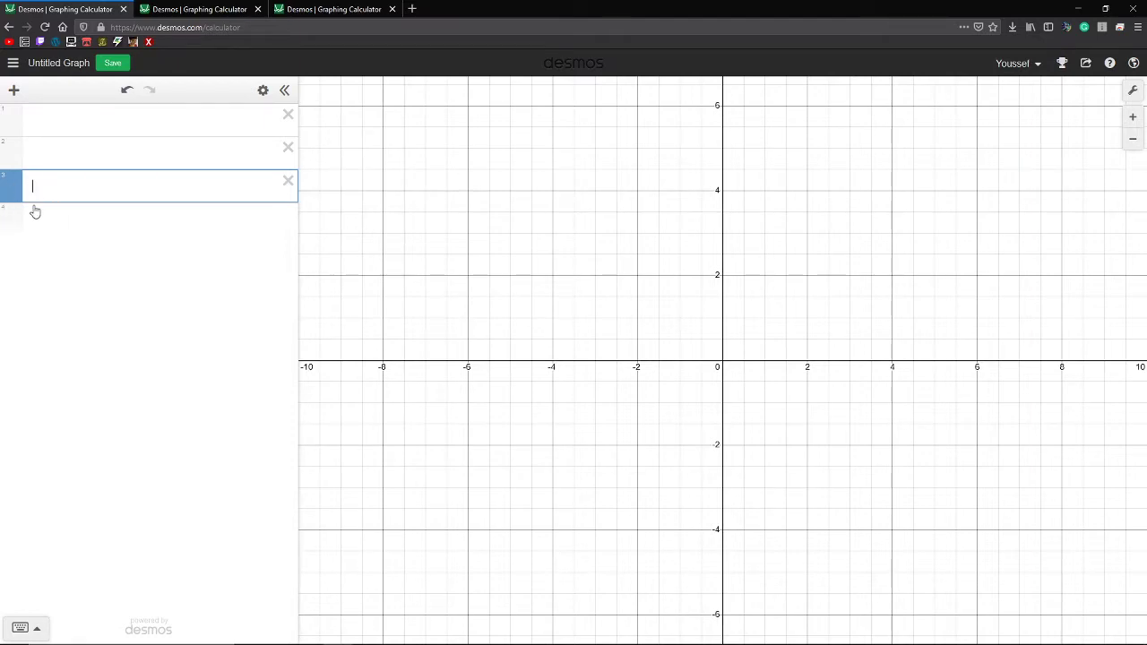
left_click(13, 90)
left_click(34, 121)
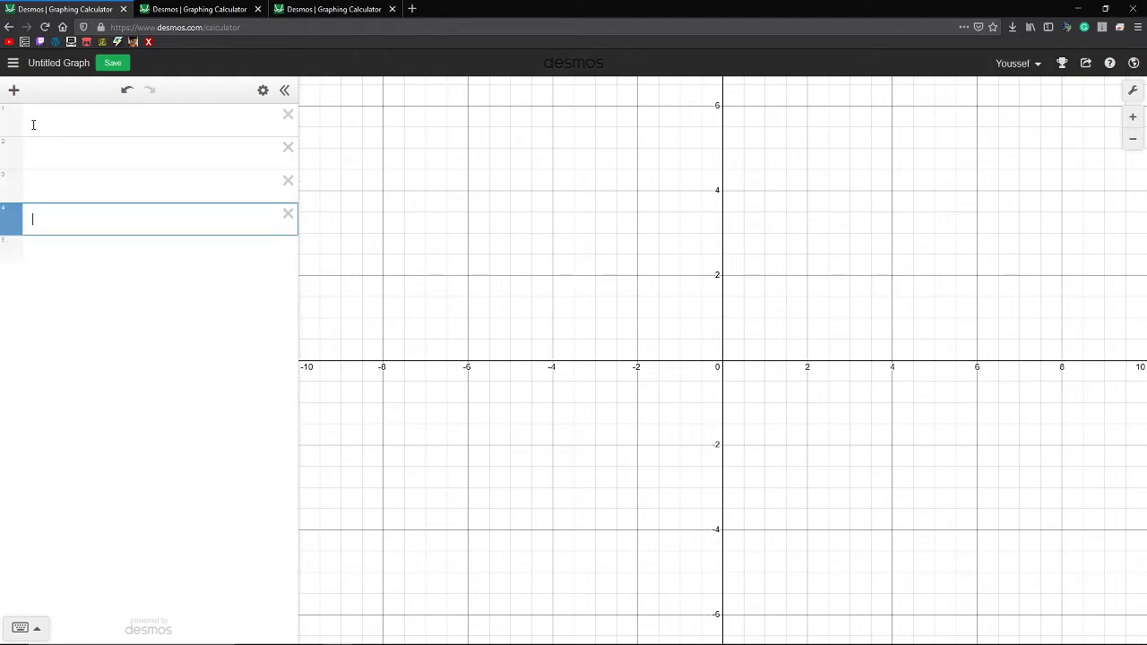
left_click(288, 215)
left_click(288, 186)
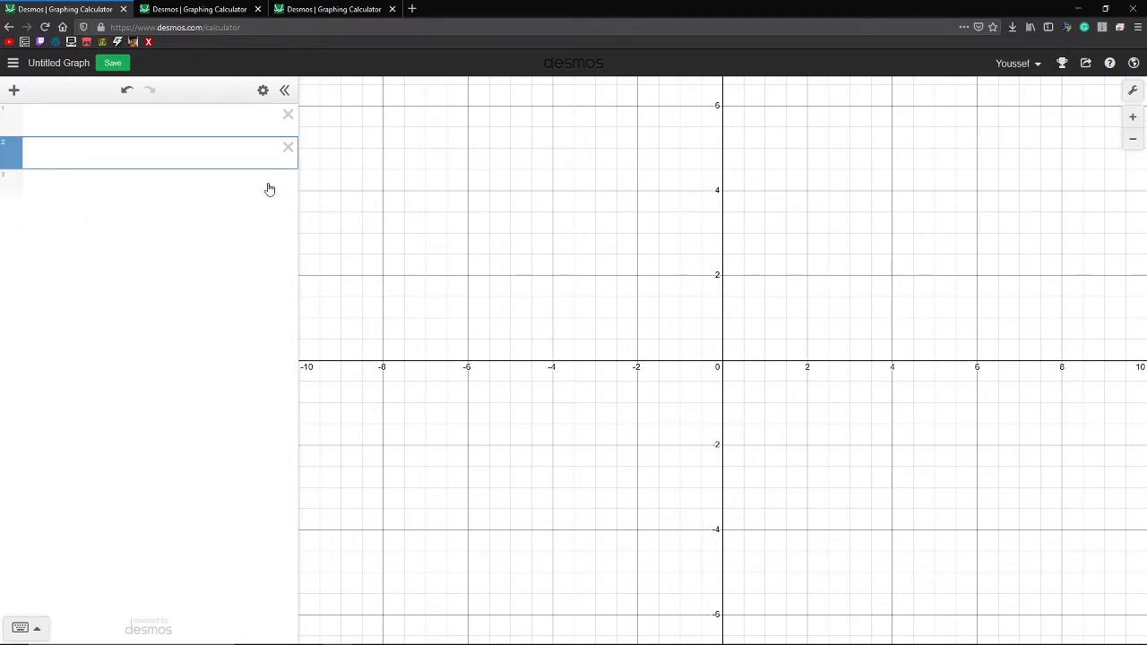
Add a note in the second line reading "I used sine in grass".
left_click(13, 90)
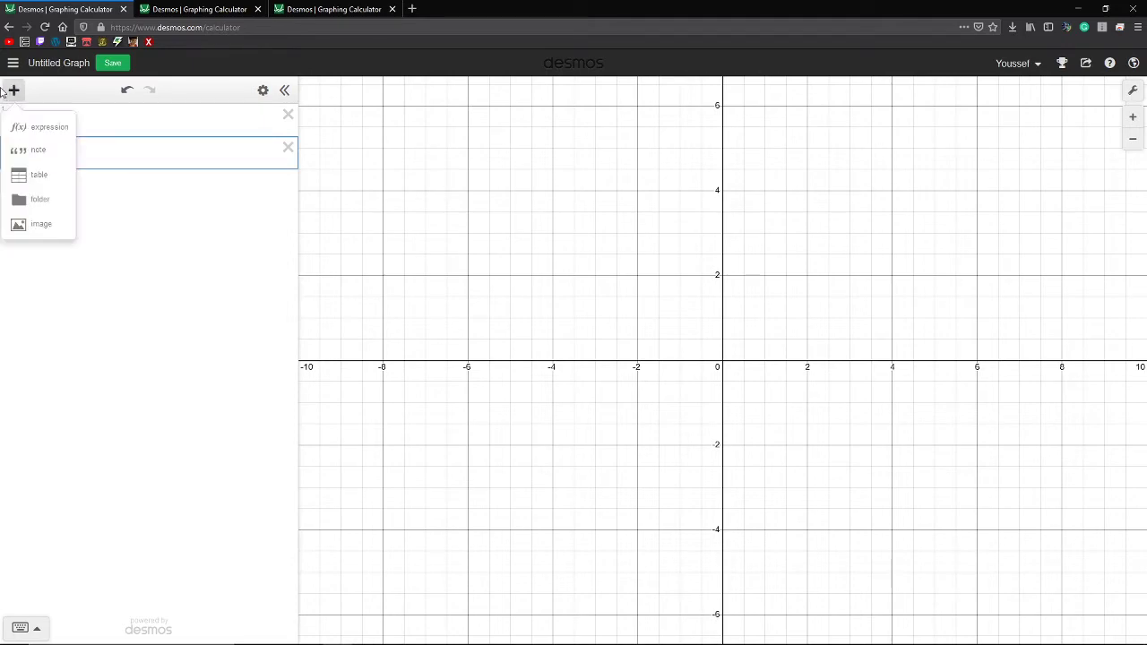
left_click(62, 154)
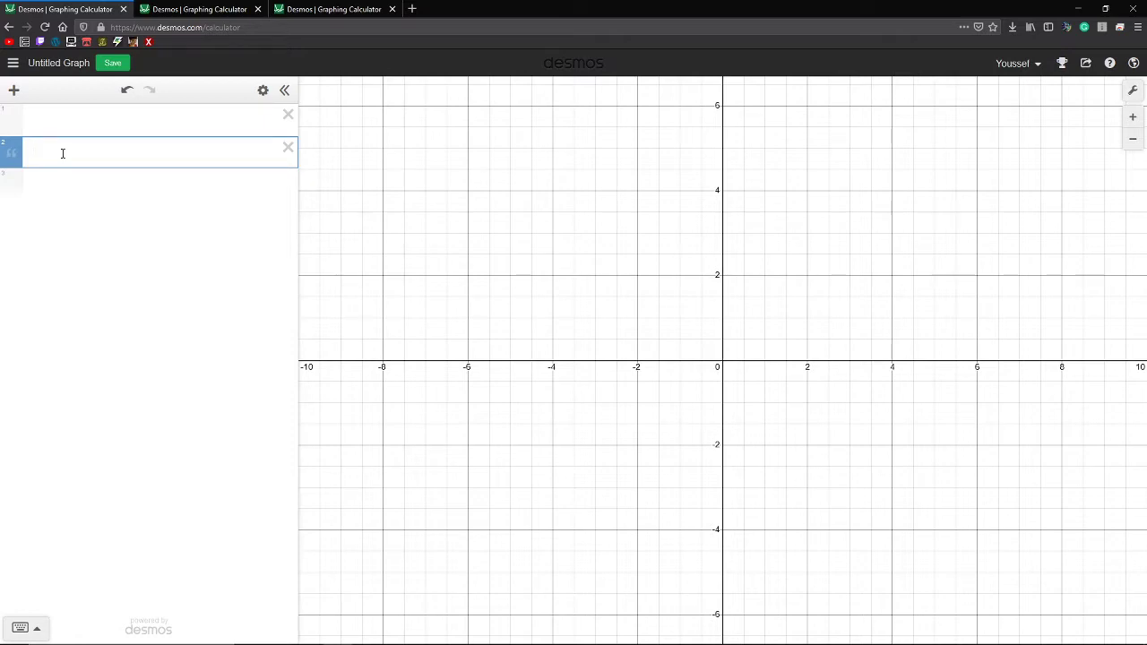
type("I us")
type("ed")
type(" line ")
type("in grass")
Insert a table below the note and set its y₁ column to show lines instead of points.
left_click(13, 90)
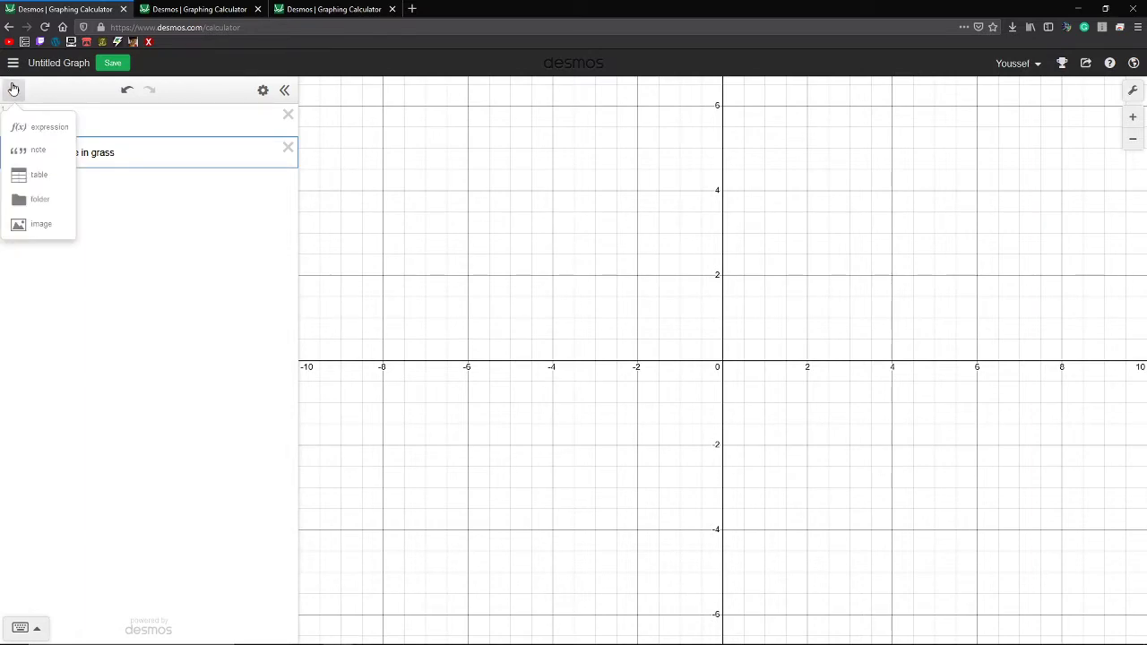
left_click(38, 175)
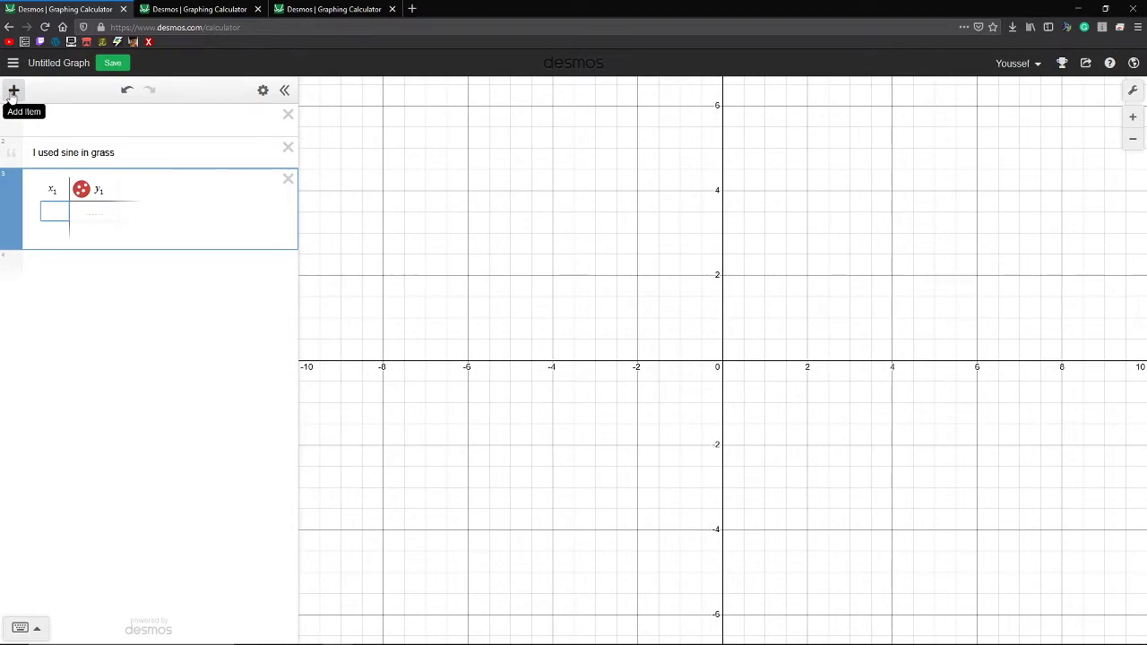
left_click(53, 192)
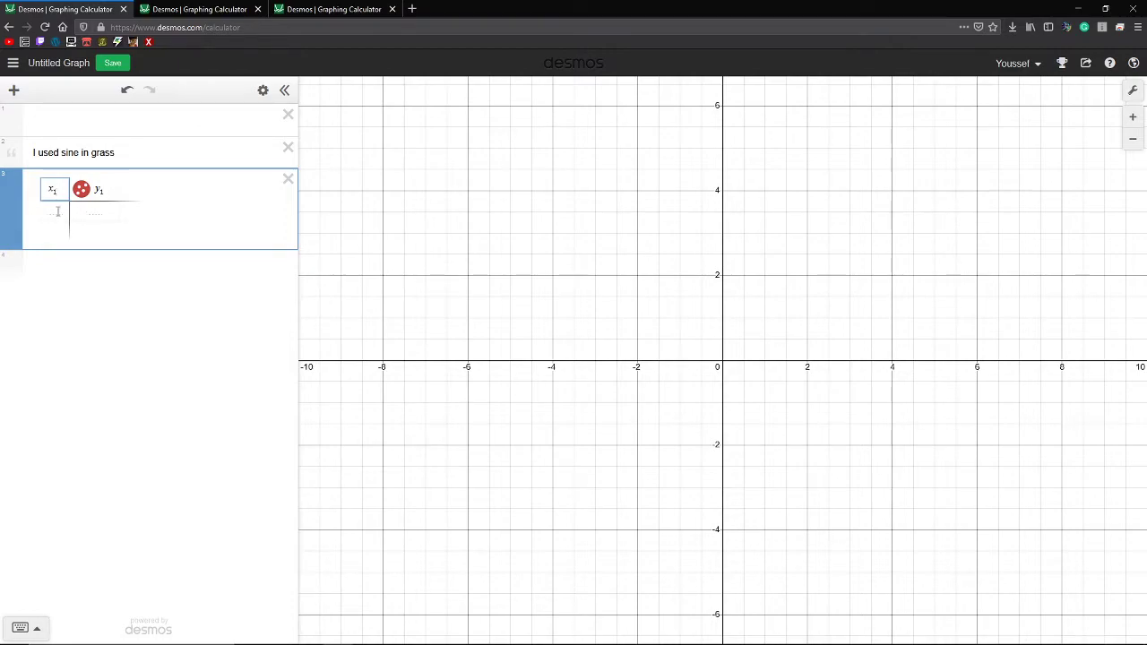
left_click(83, 193)
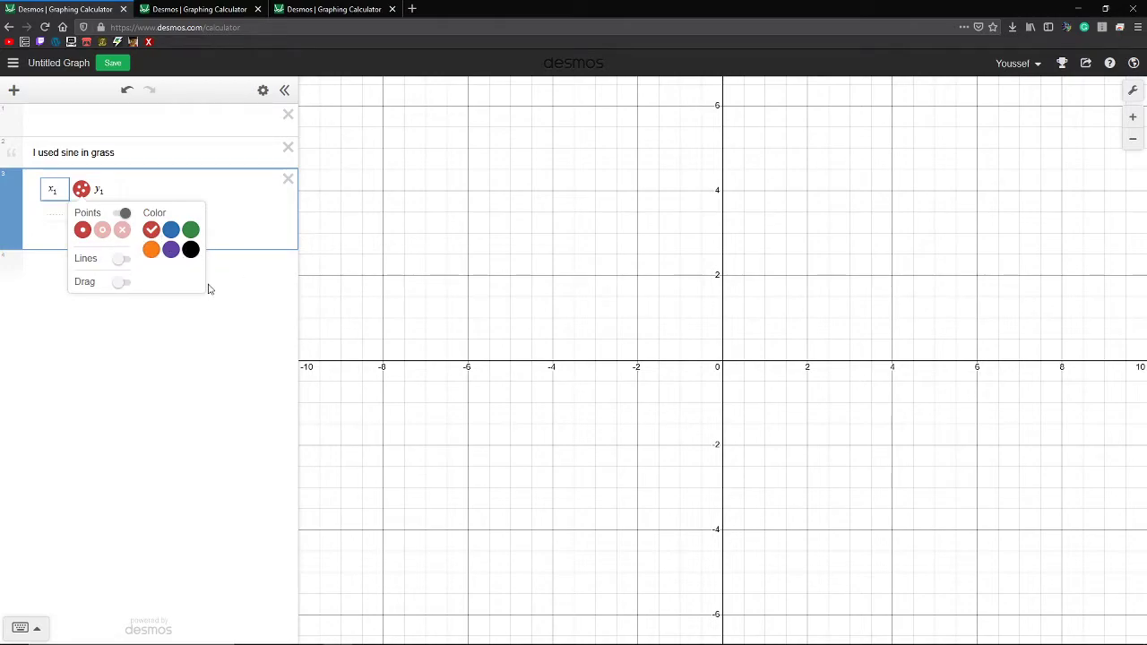
left_click(123, 213)
left_click(122, 236)
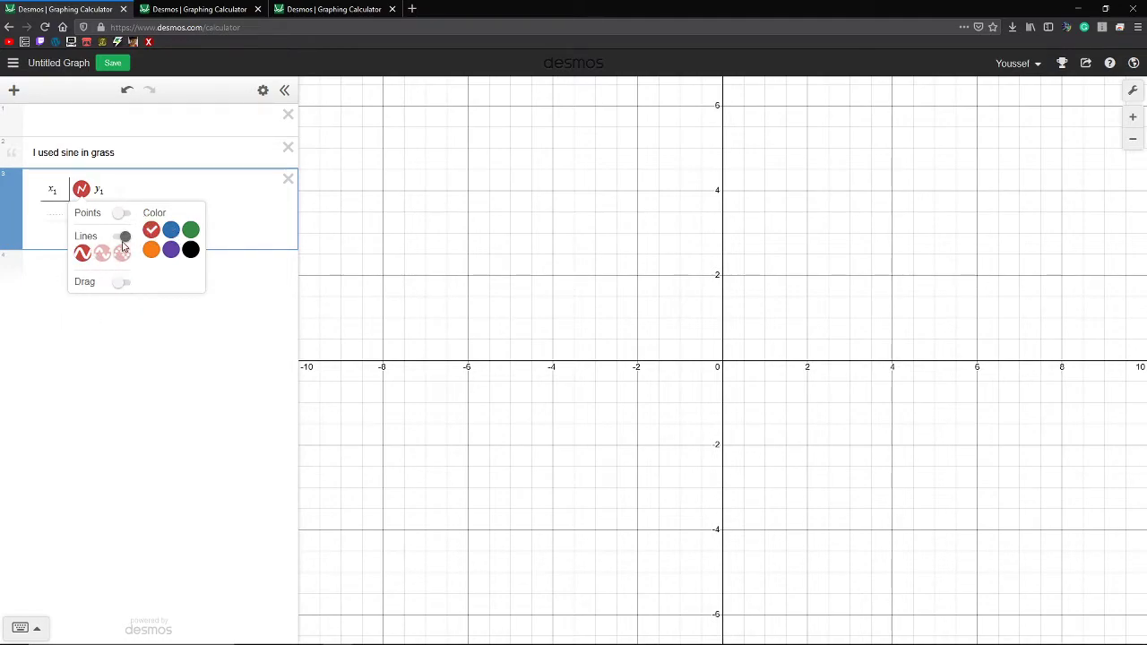
Fill the table with the x₁, y₁ pairs (0, 0), (1, 2) and (3, 5).
left_click(64, 212)
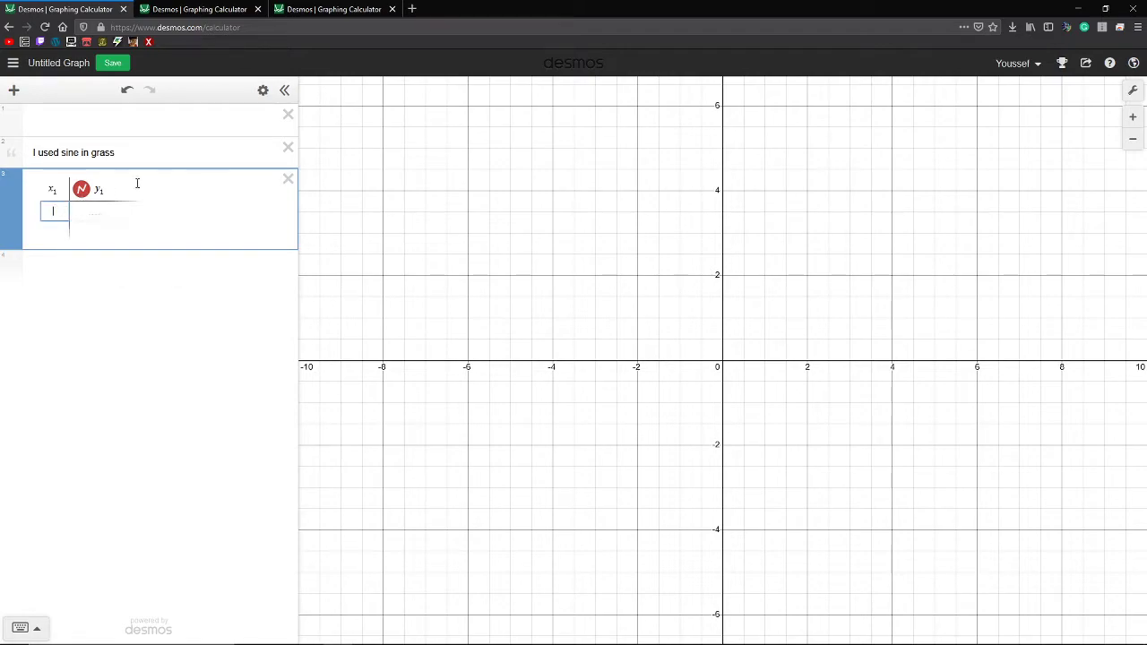
type("0")
left_click(95, 212)
type("0")
key("Return")
type("1")
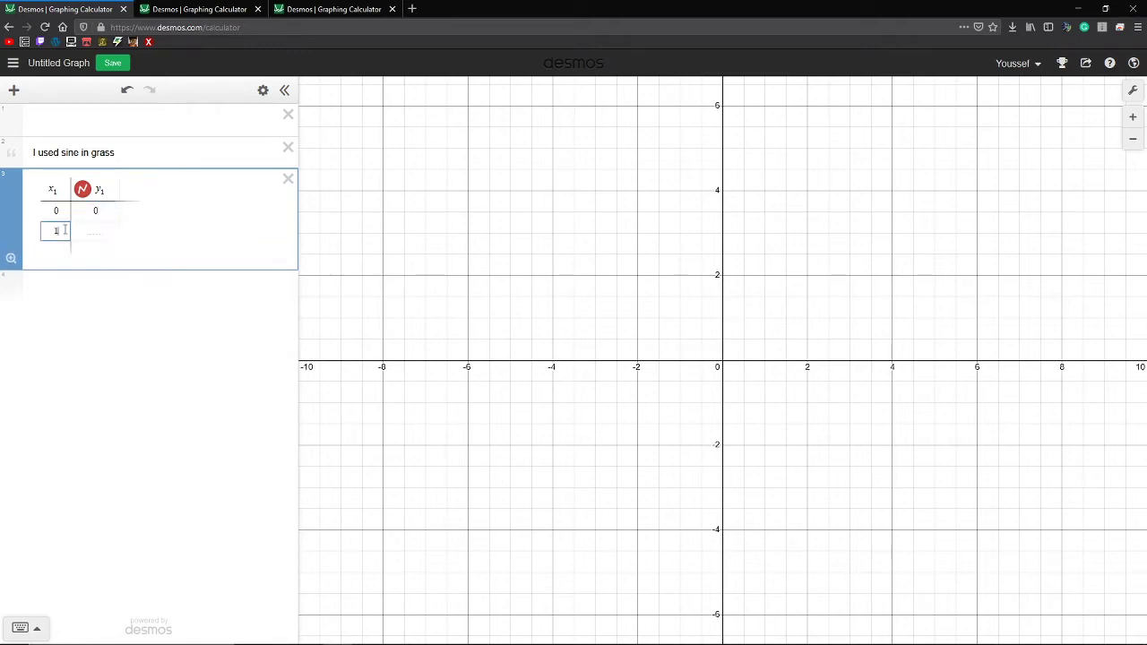
left_click(92, 233)
type("2")
left_click(57, 249)
type("3")
left_click(95, 250)
type("5")
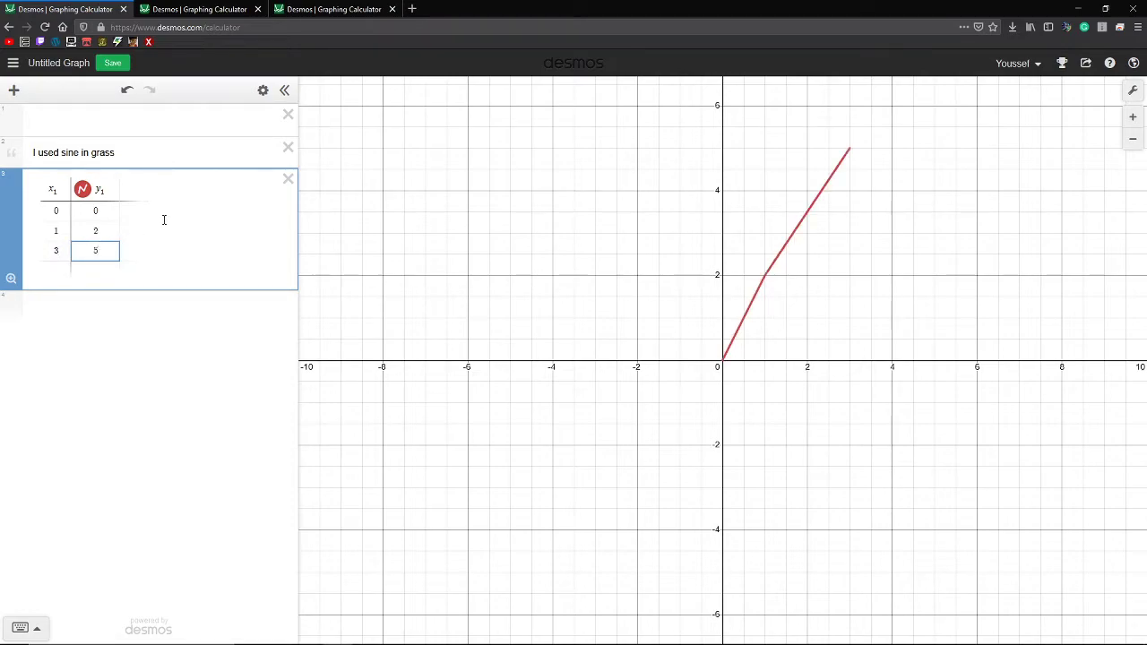
Turn on points for the table's y₁ column and change its connecting lines to the dotted style.
left_click(83, 190)
left_click(83, 190)
left_click(83, 190)
left_click(84, 190)
left_click(84, 190)
left_click(125, 217)
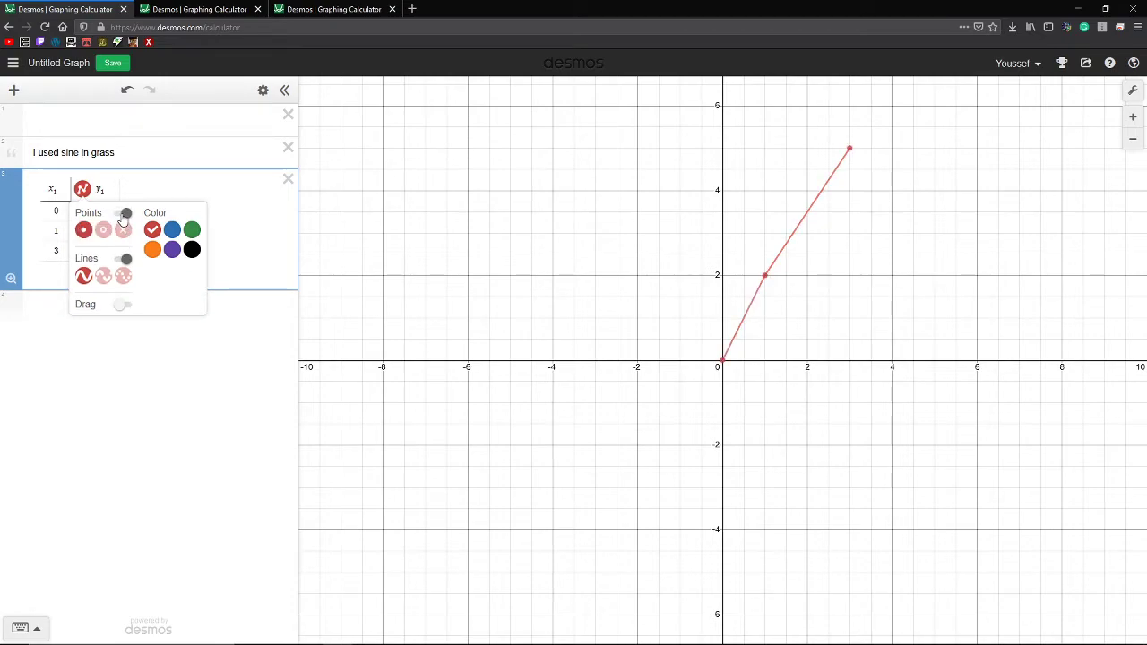
left_click(103, 277)
left_click(122, 277)
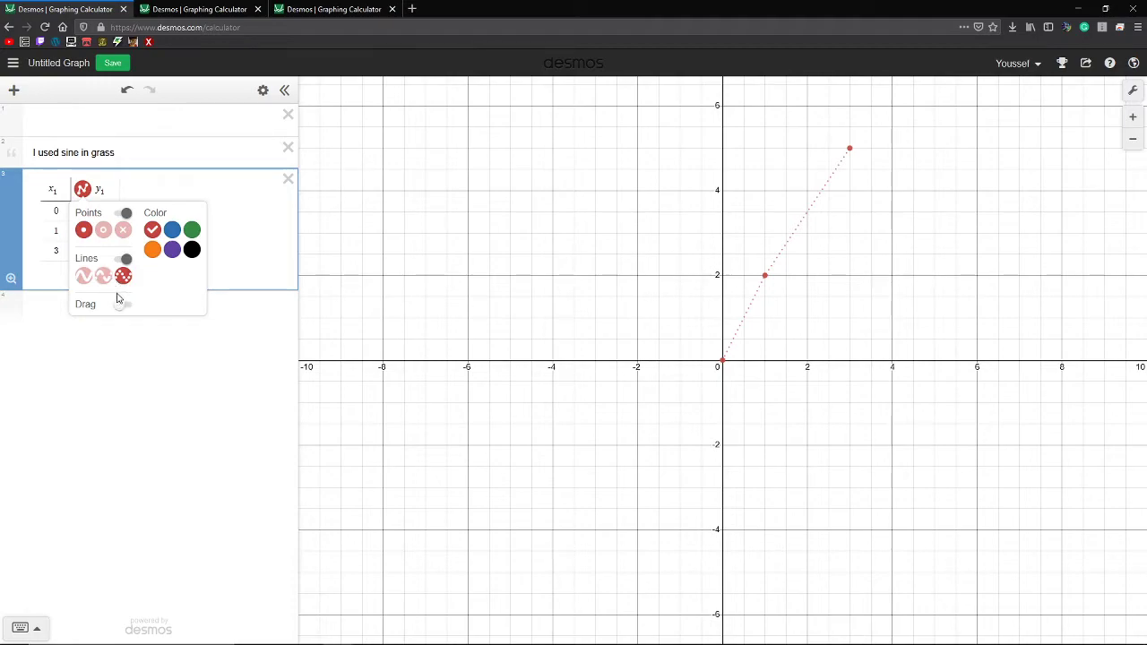
Try switching the table's points off, and enable dragging them in all directions.
left_click(123, 304)
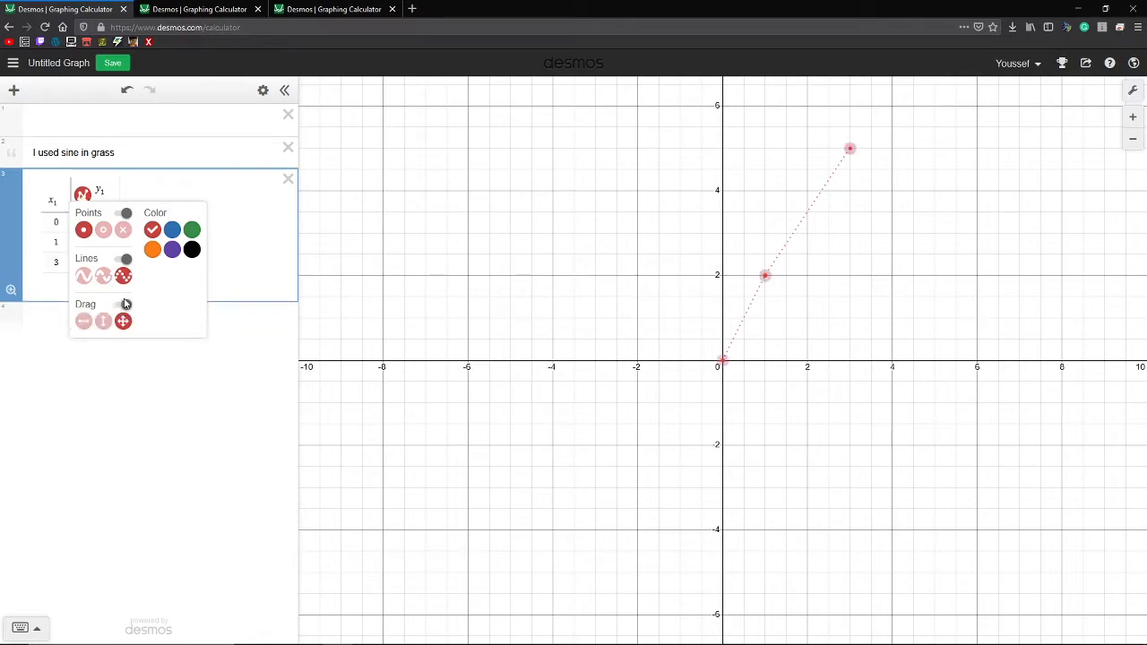
left_click(124, 216)
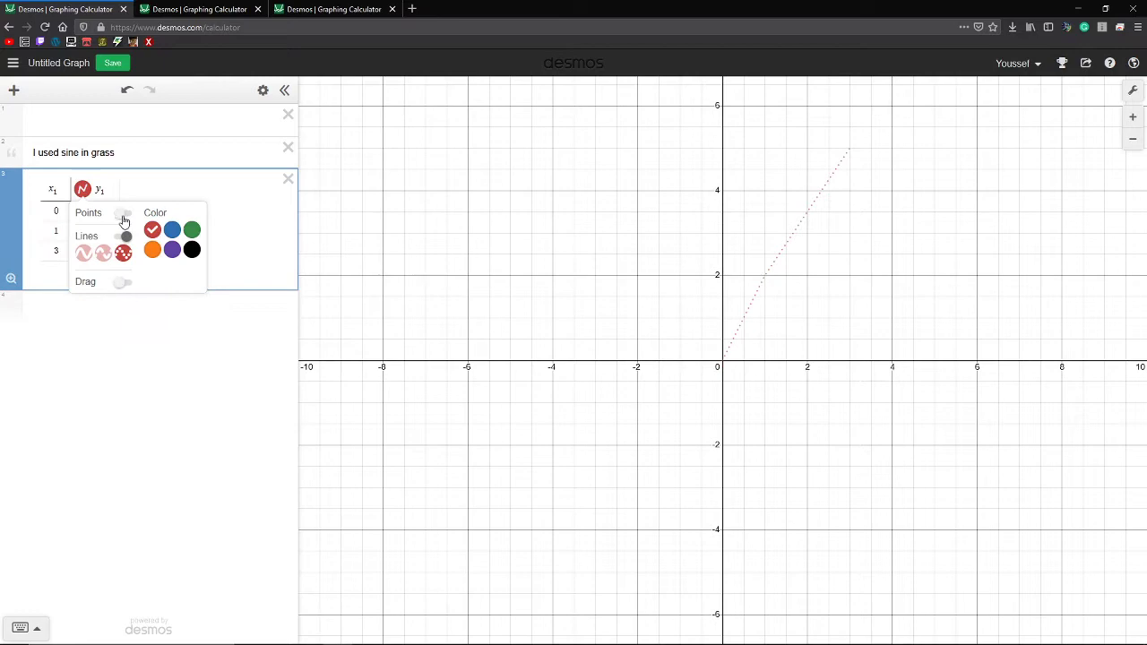
left_click(121, 278)
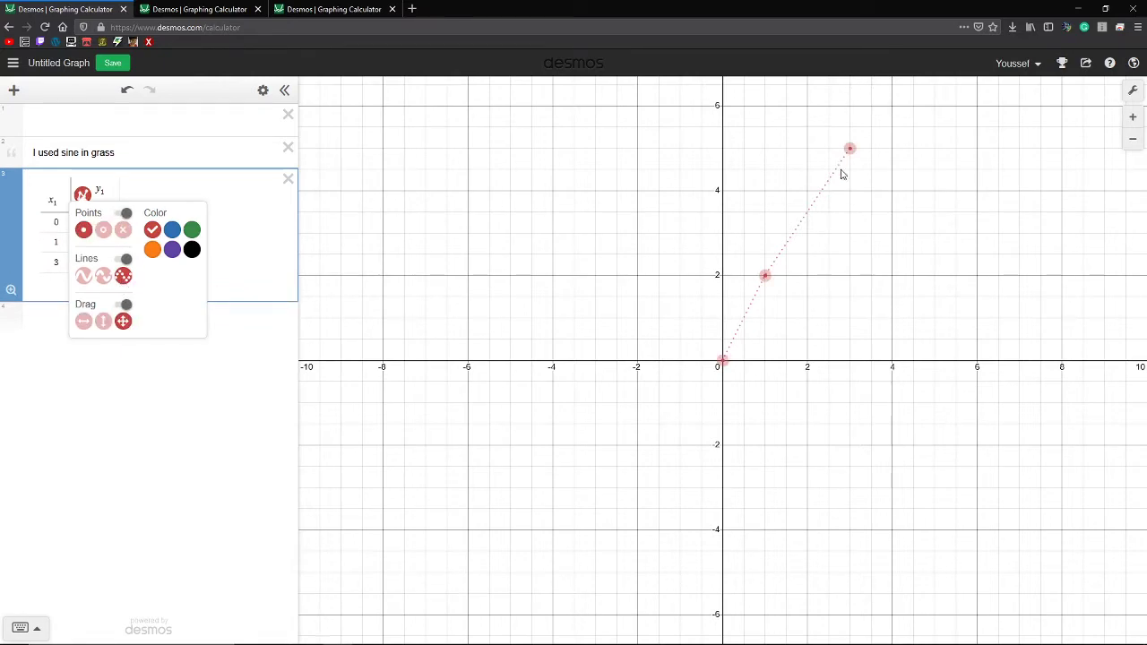
Move the table's third point to about (1.97, 4), and with dragging limited to horizontal, shift it to about x = 4.06.
left_click_drag(849, 148, 806, 191)
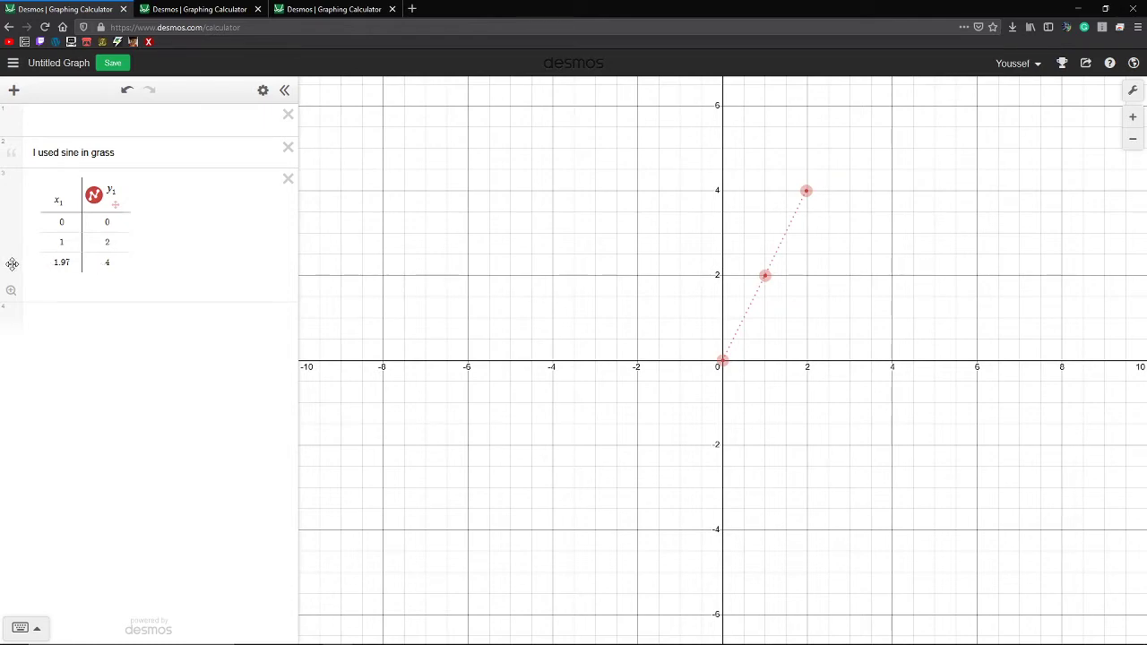
left_click(93, 196)
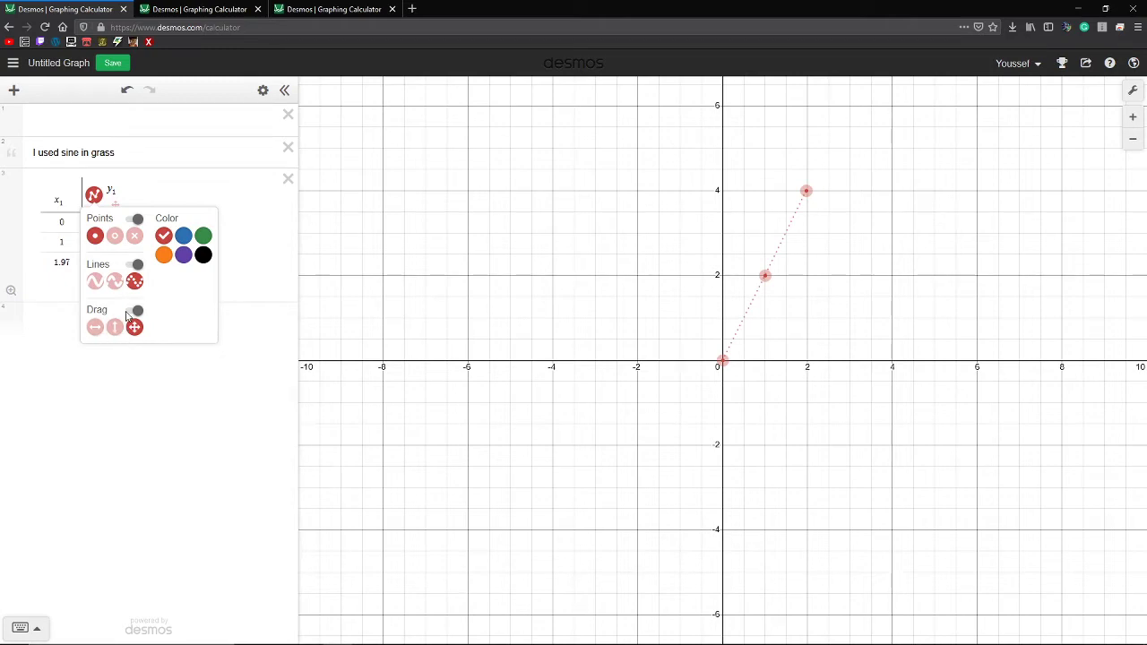
left_click(95, 327)
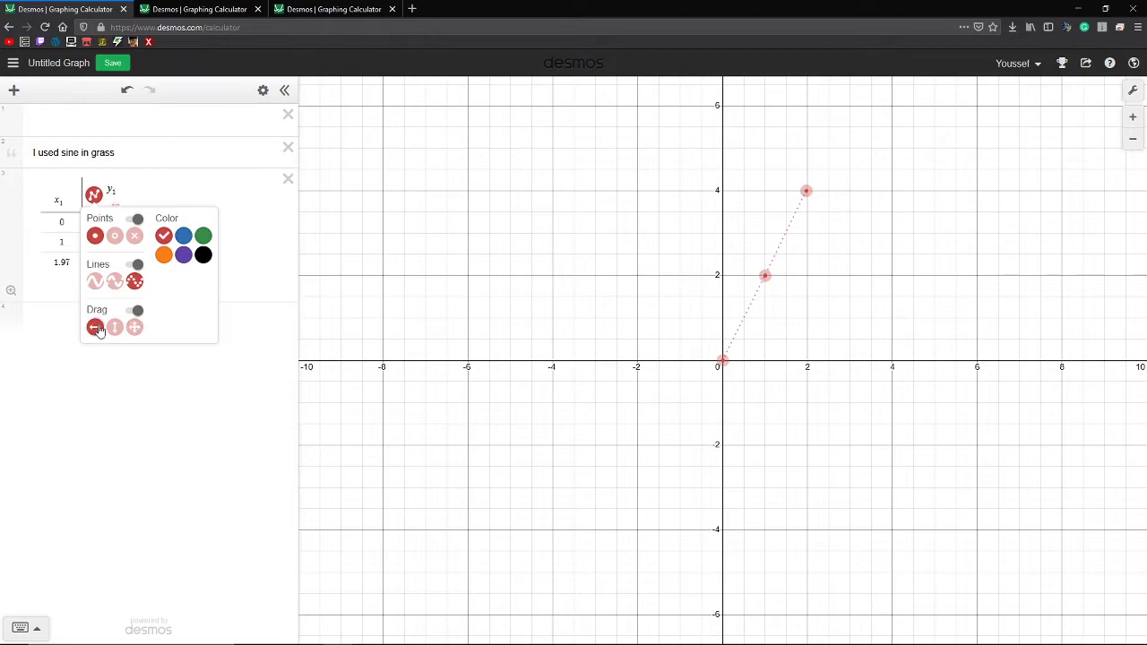
left_click_drag(806, 191, 892, 298)
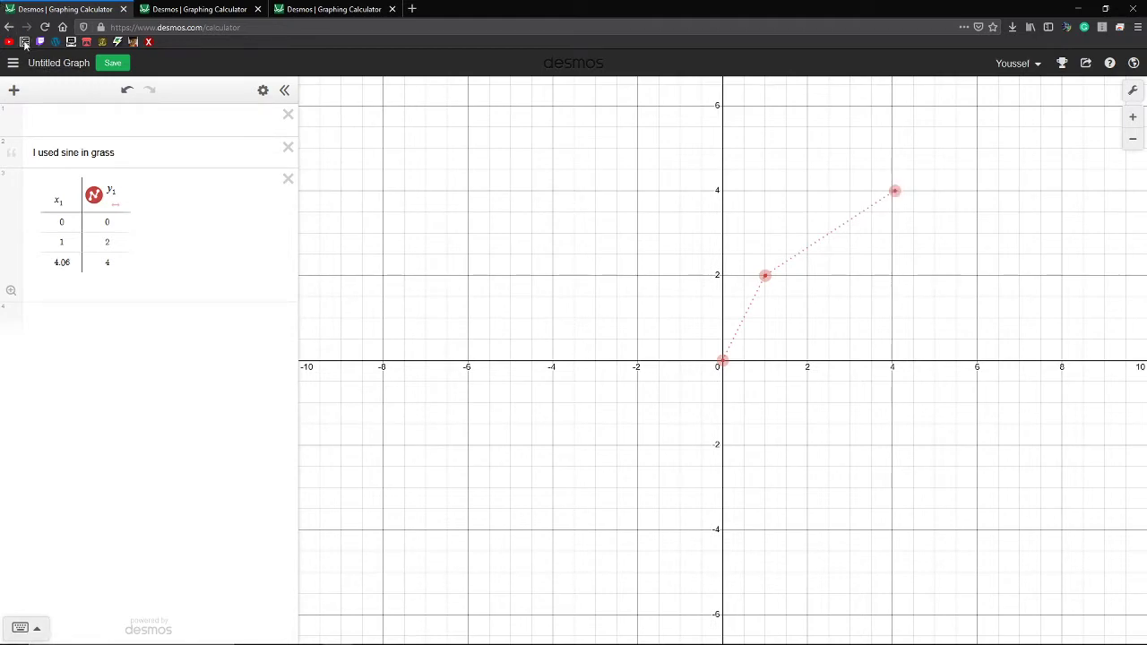
Add a folder named "rules" at the start of the expression list.
left_click(13, 90)
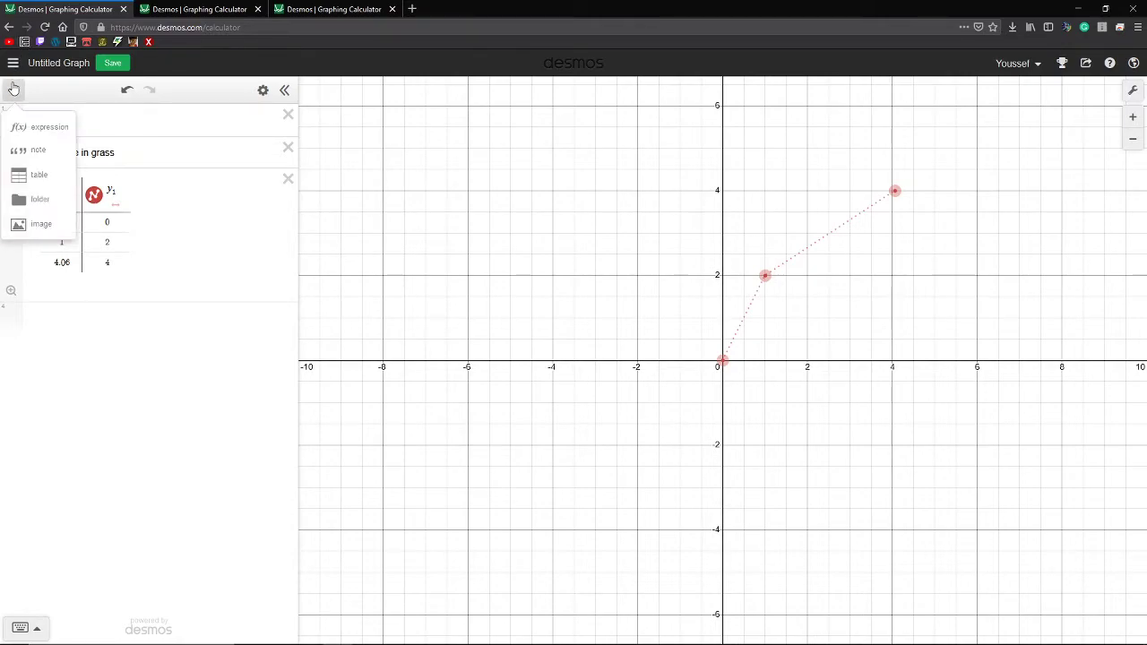
left_click(31, 197)
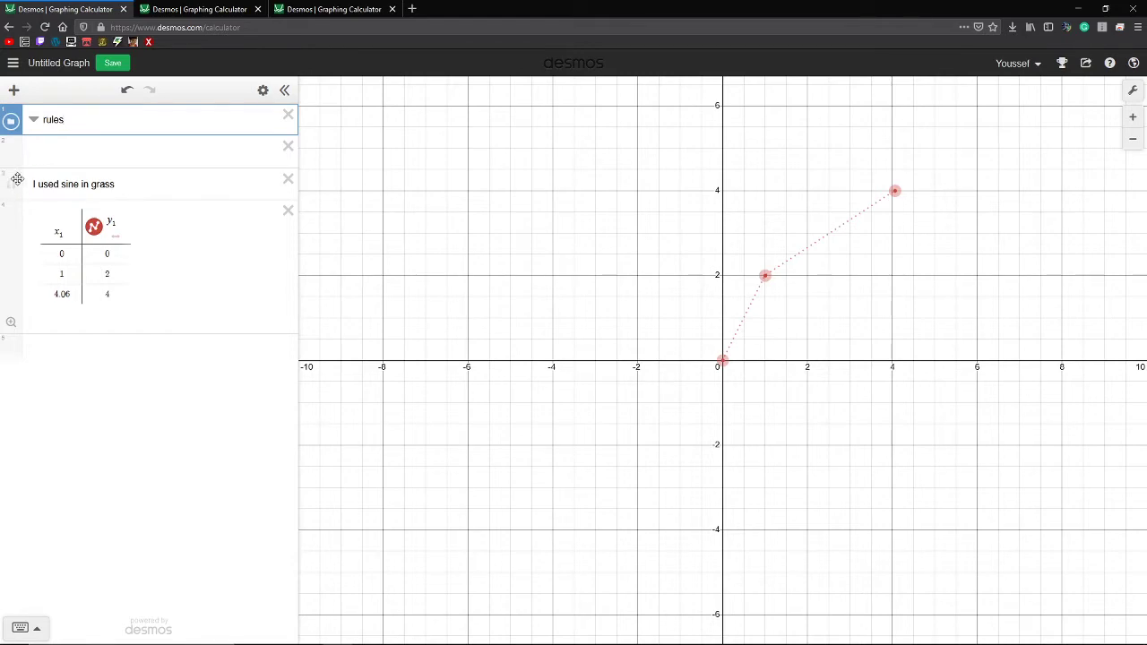
Try putting the note in the rules folder, collapsing and expanding the folder, and taking the note back out below the empty expression.
left_click_drag(7, 184, 12, 148)
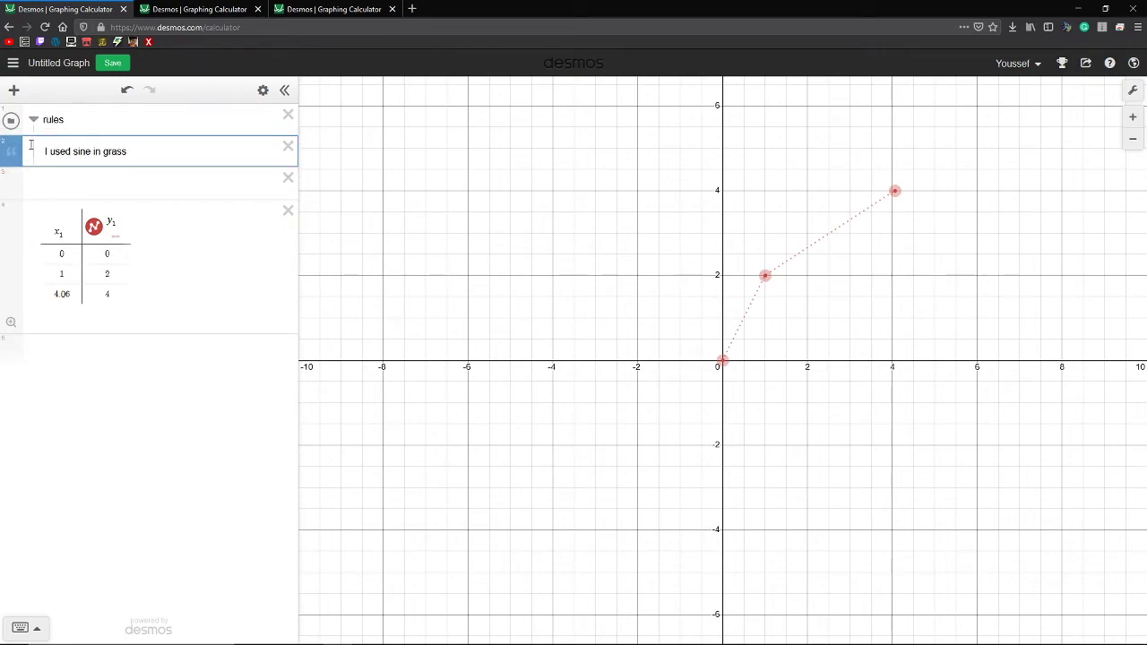
left_click(32, 120)
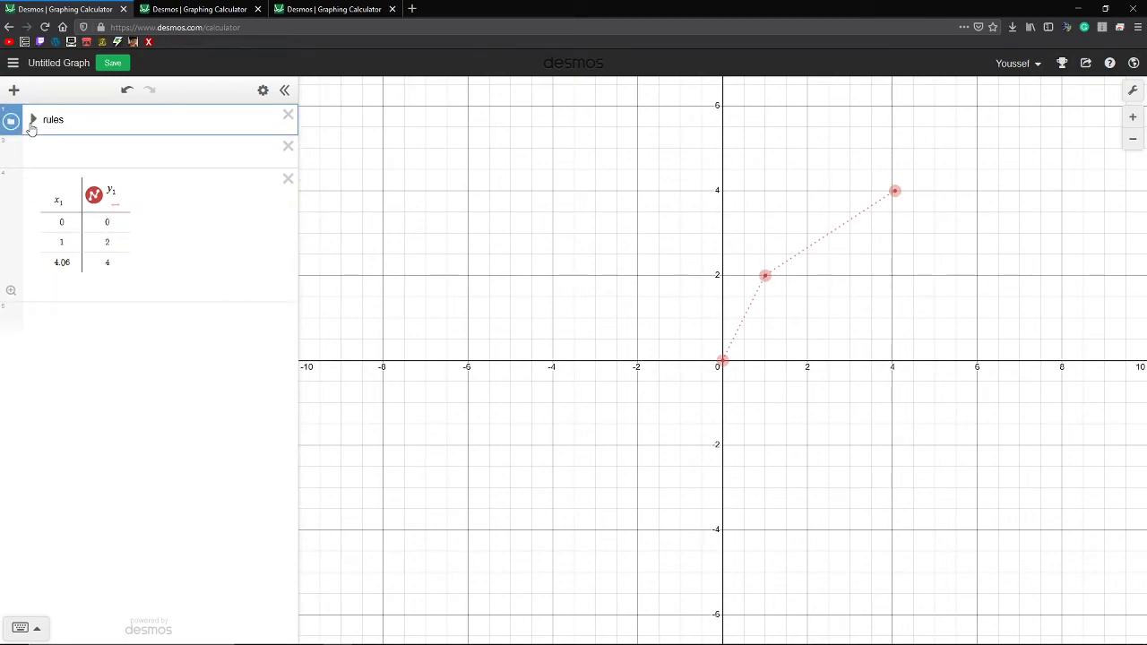
left_click(32, 120)
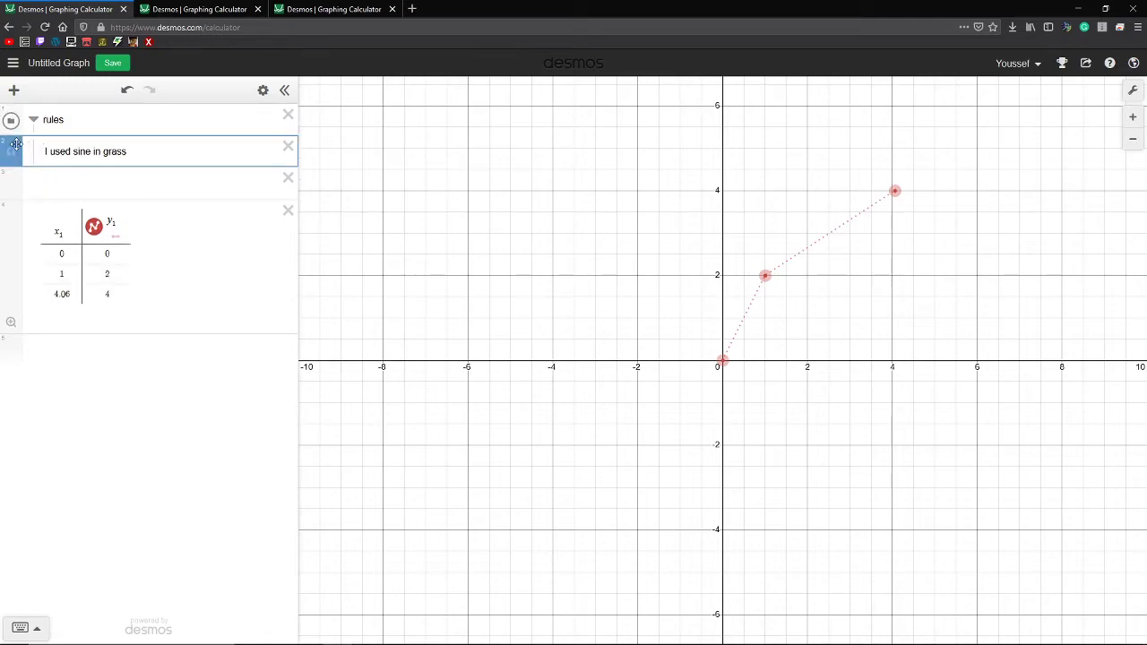
left_click_drag(16, 143, 18, 168)
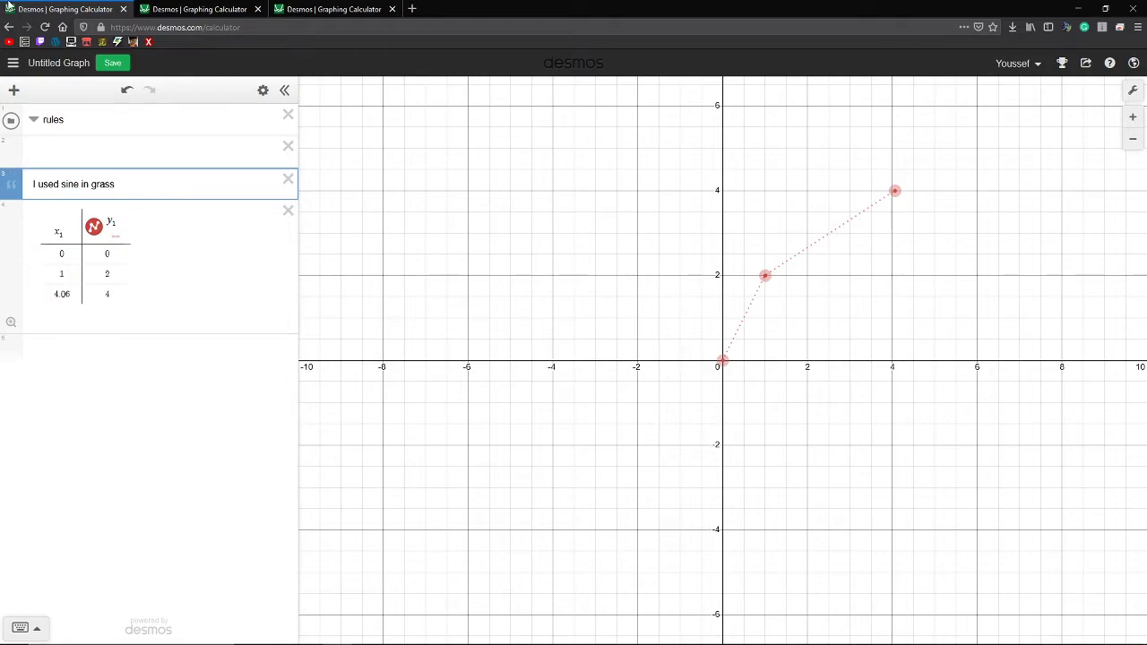
Insert the picture IMG_8645.jpg from the Pictures folder and set its opacity to the middle level.
left_click(13, 89)
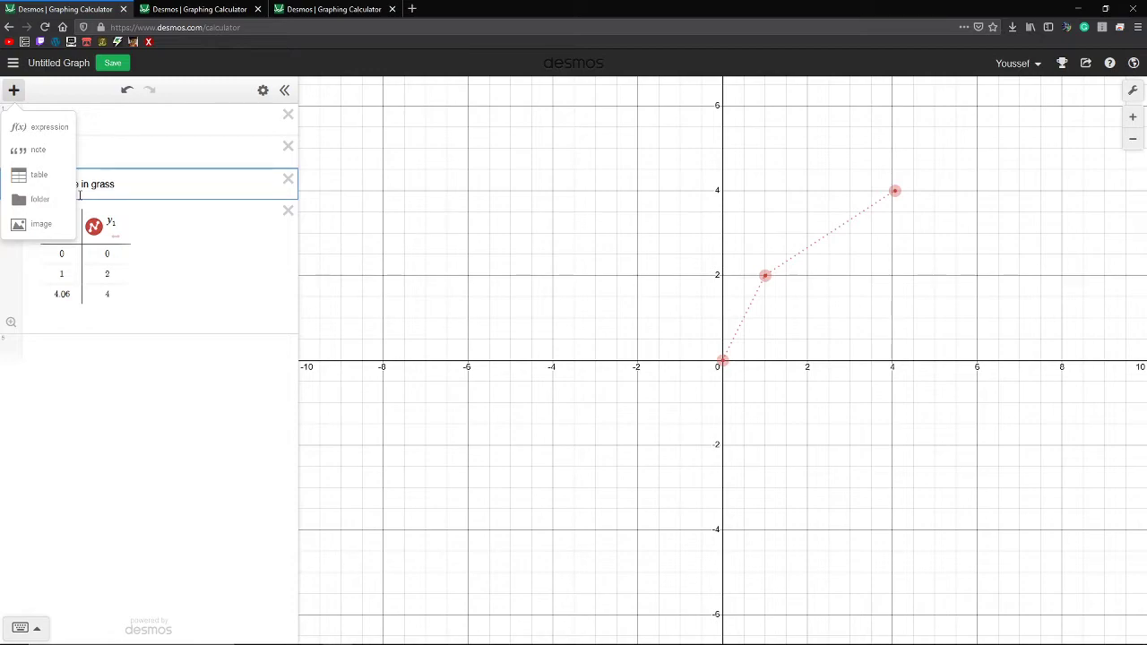
left_click(27, 231)
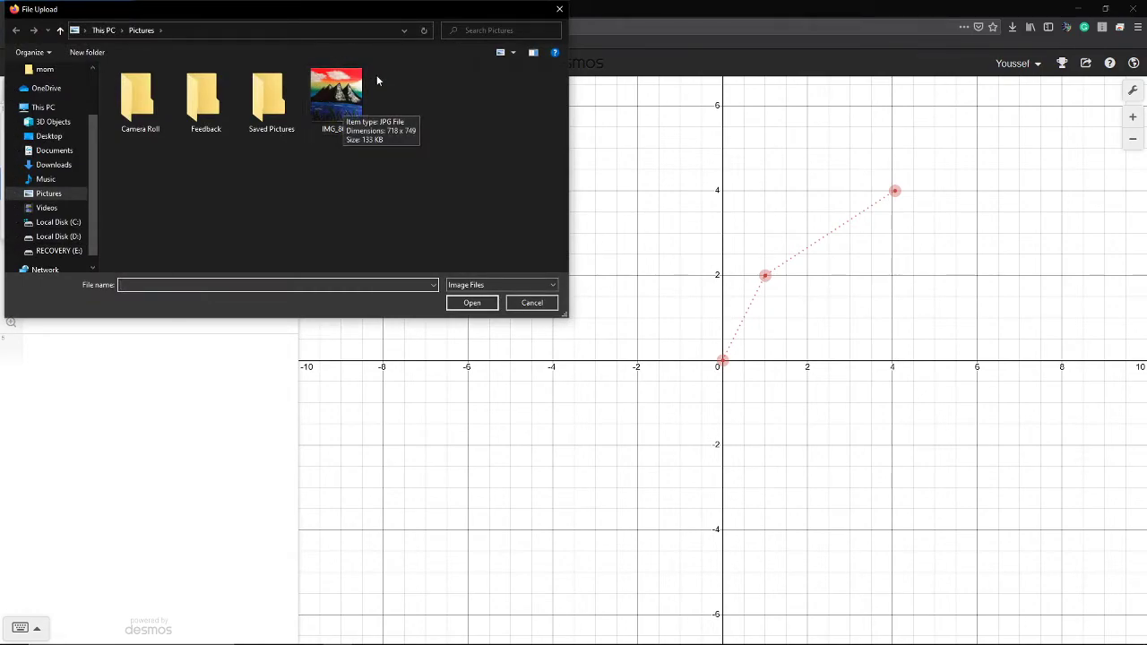
double_click(350, 100)
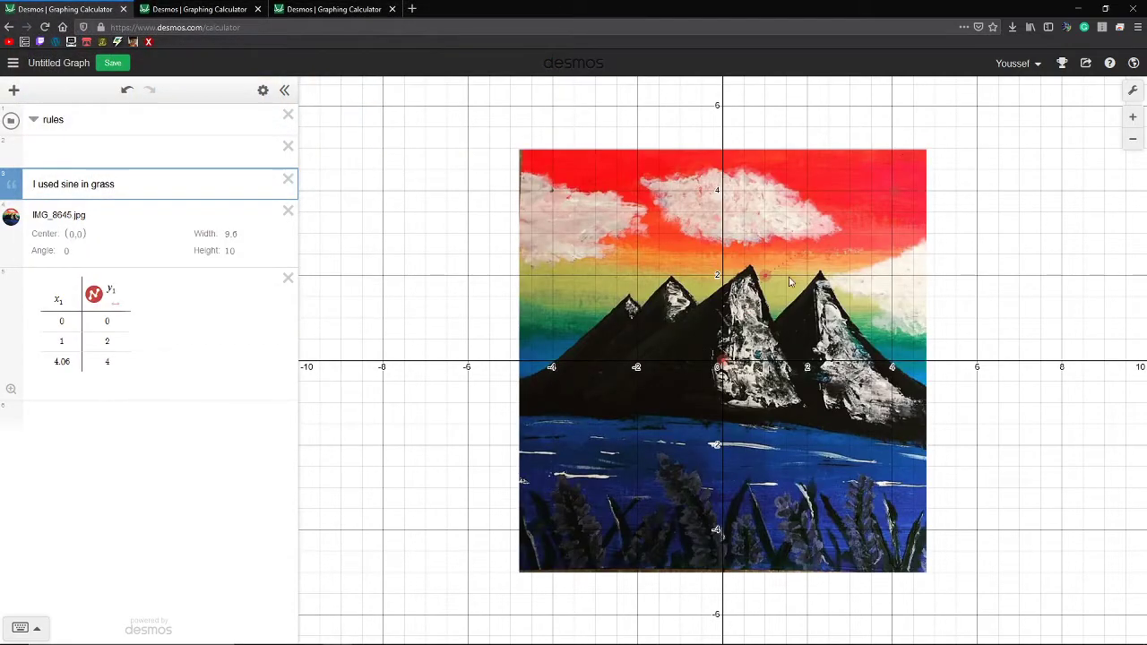
left_click_drag(792, 277, 791, 268)
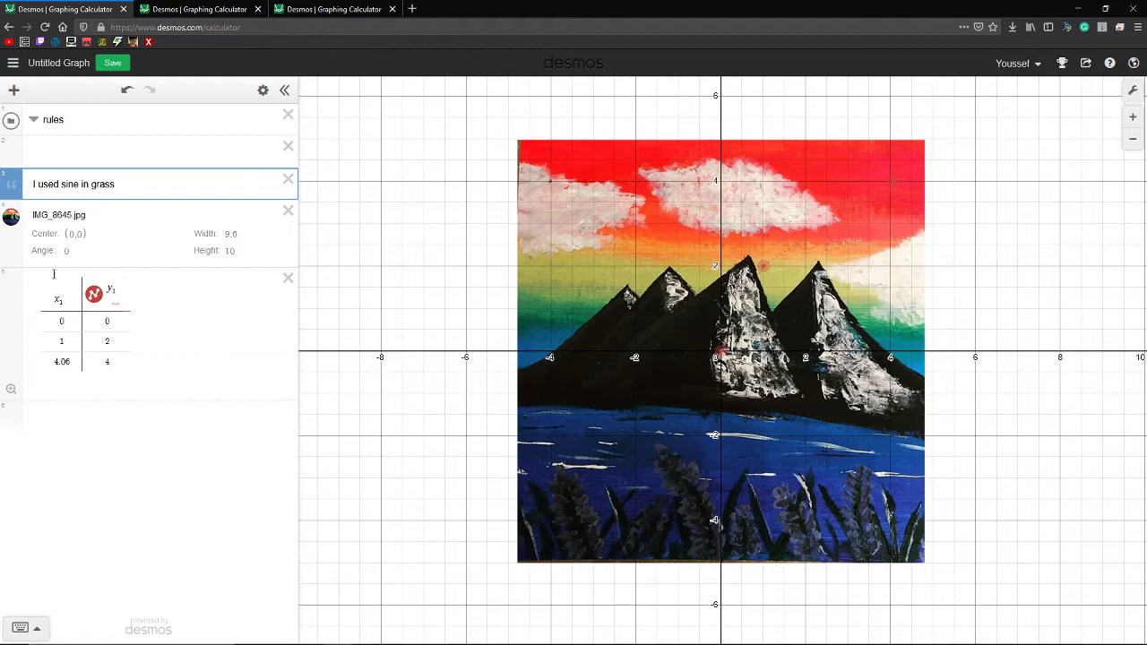
left_click(11, 218)
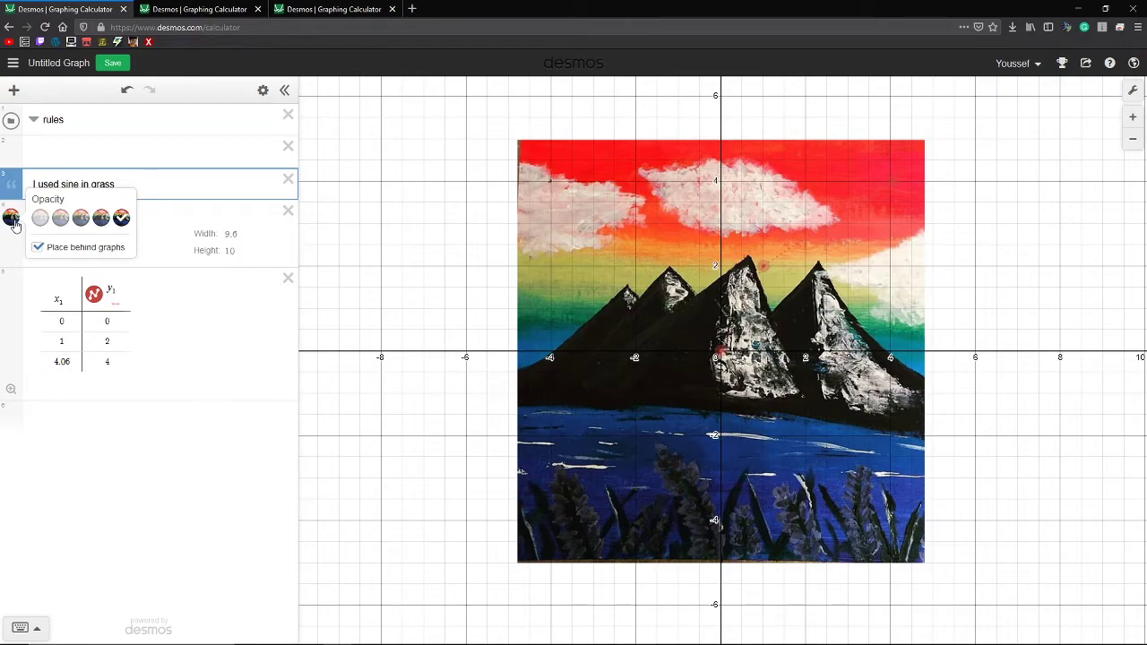
left_click(81, 221)
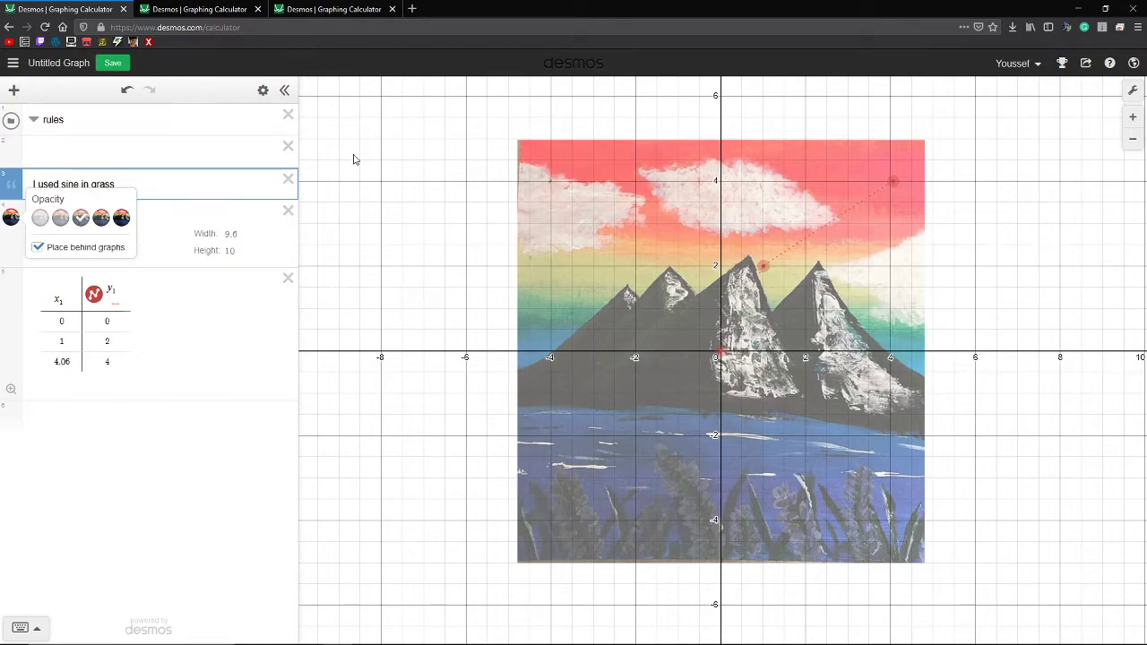
Change the table's connecting lines from dotted to the solid style.
left_click(94, 294)
left_click(94, 294)
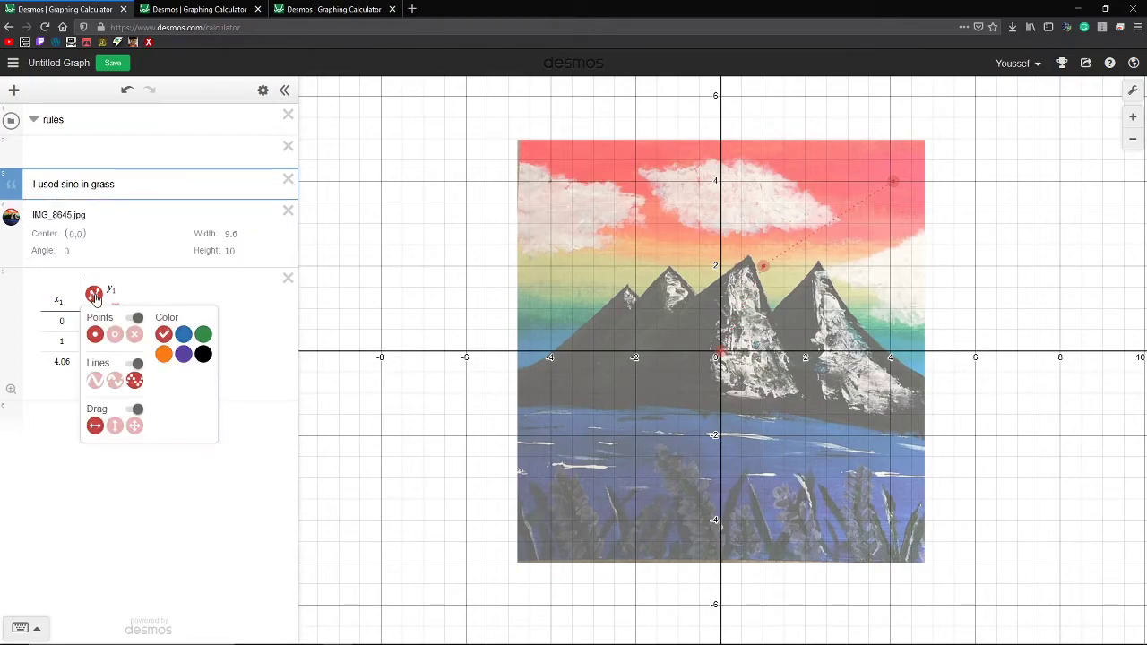
left_click(95, 381)
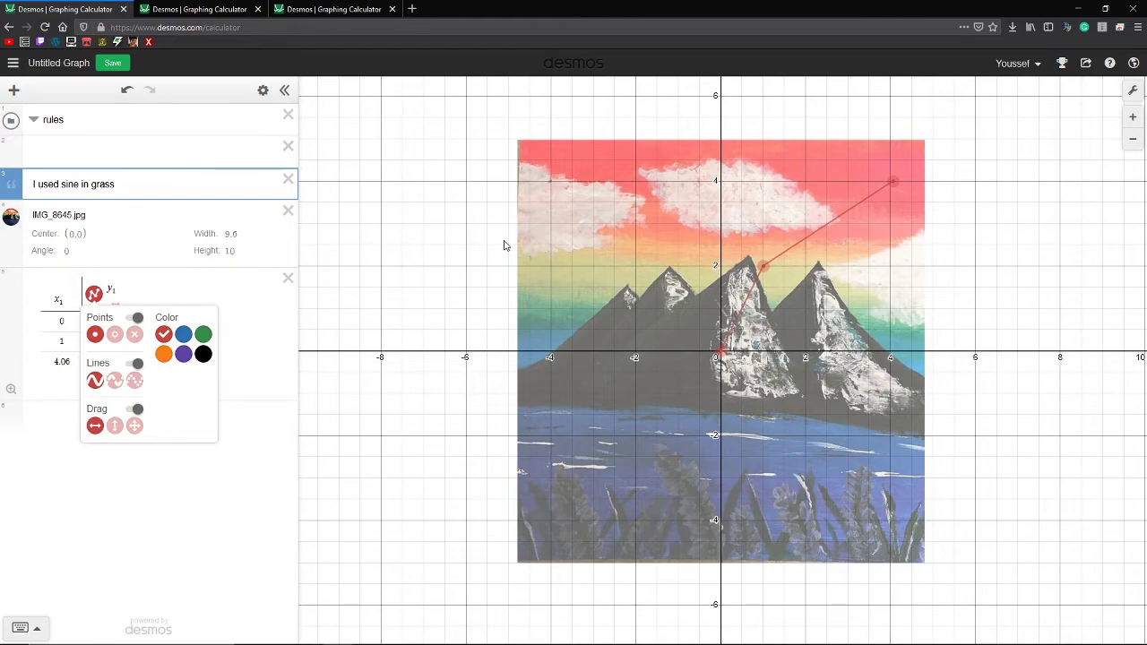
Fade the inserted picture to the lowest opacity level, keeping it placed behind the graphs.
left_click(14, 222)
left_click(12, 218)
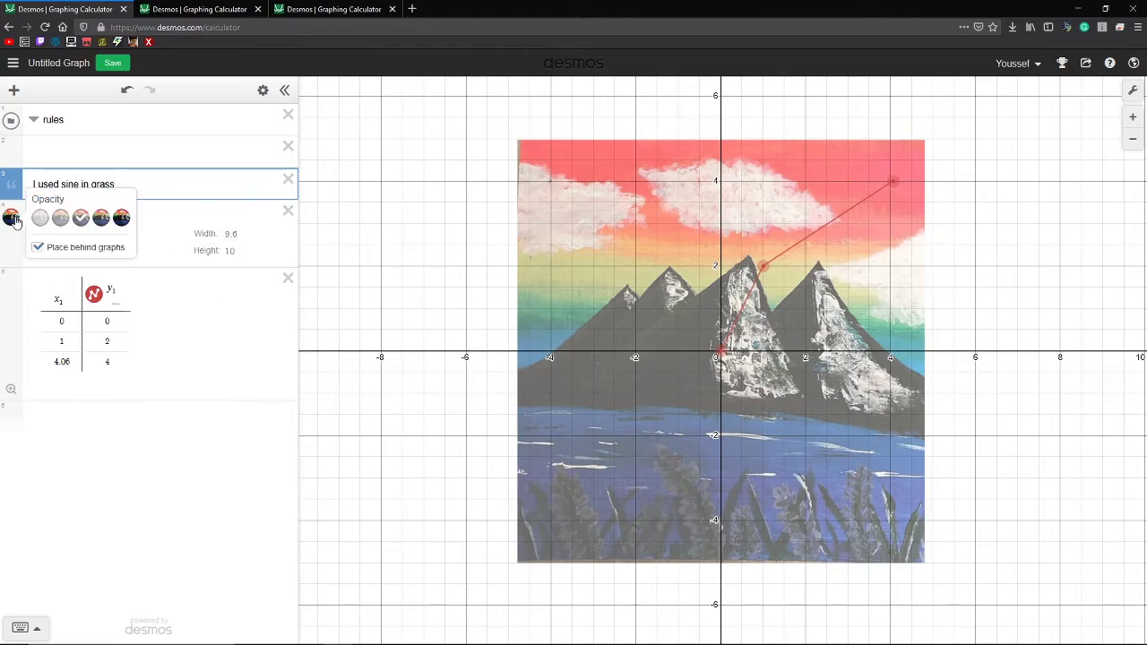
left_click(39, 219)
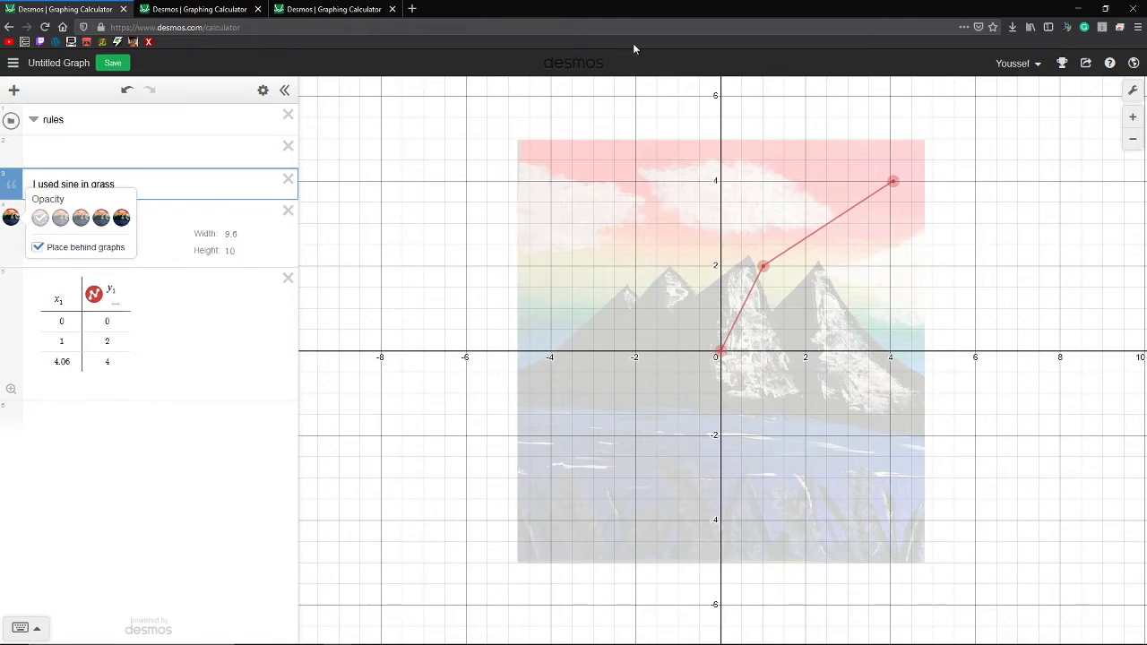
left_click(1107, 127)
left_click_drag(1107, 127, 1012, 116)
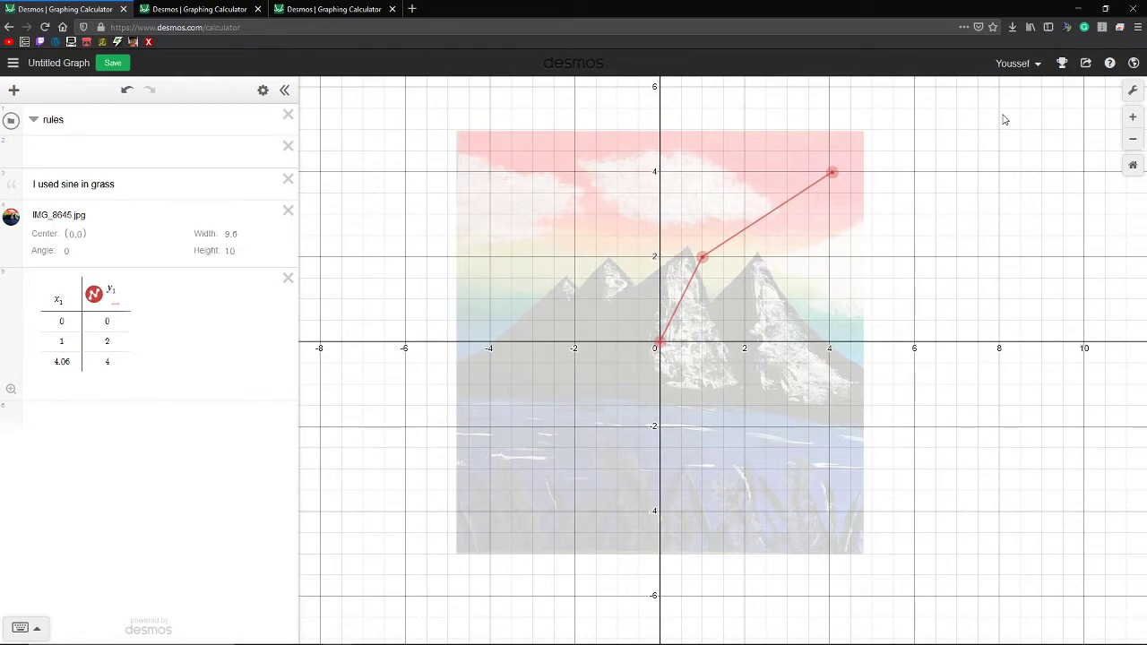
Set the step of both the y-axis and the x-axis to 0.5 in the graph settings.
left_click(1133, 89)
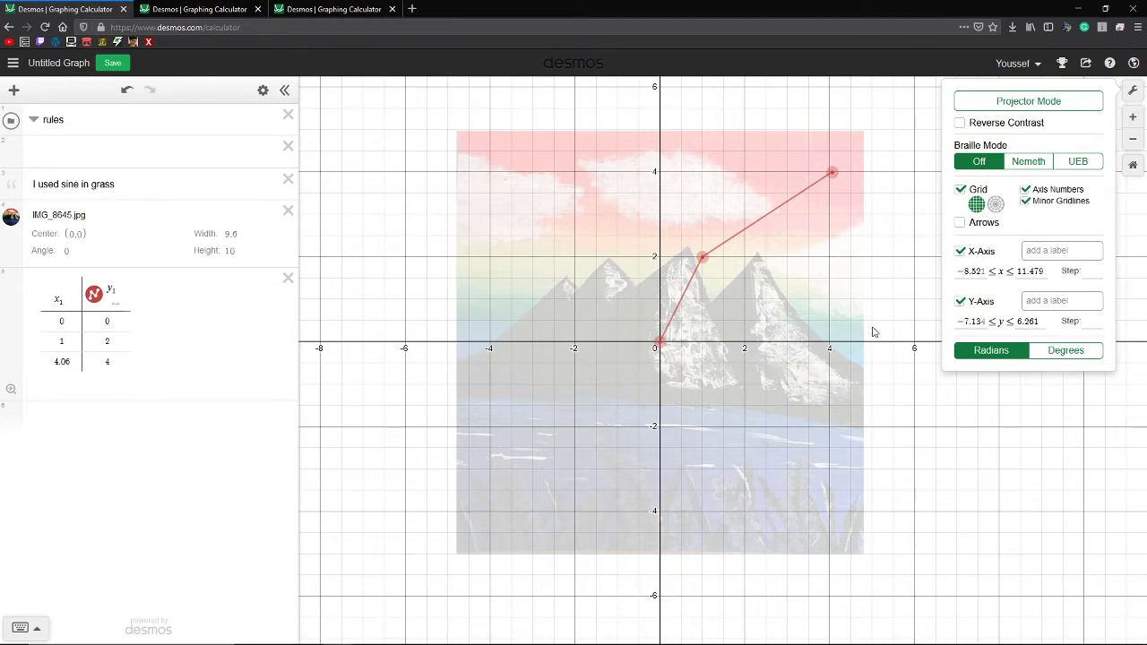
left_click(1087, 321)
type("0.5")
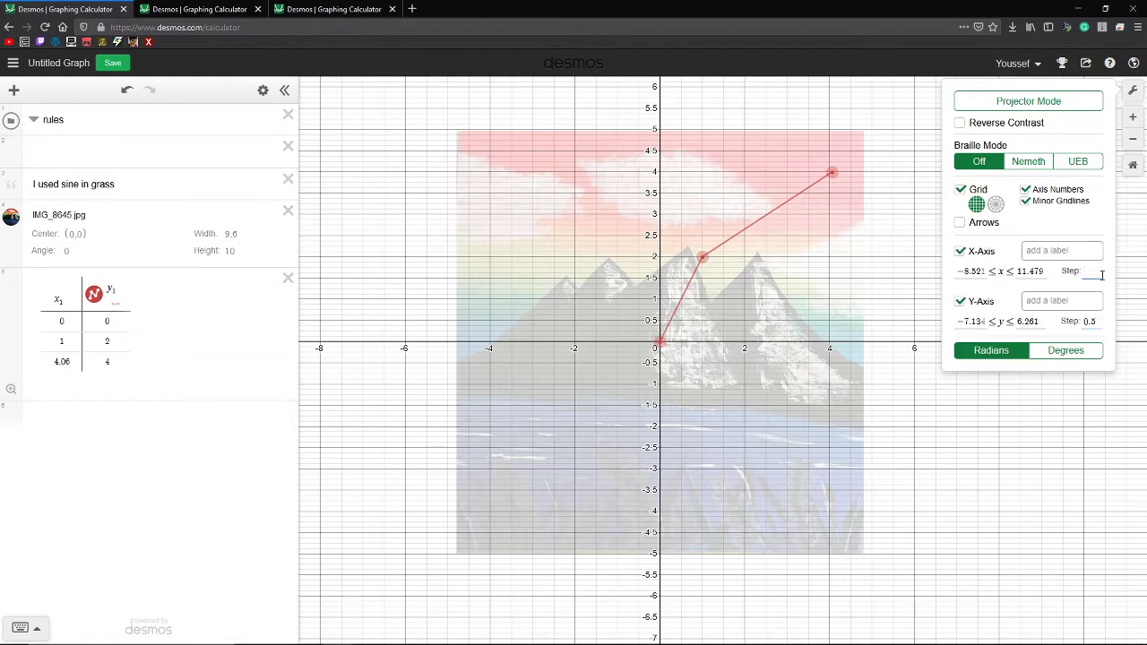
type(".5")
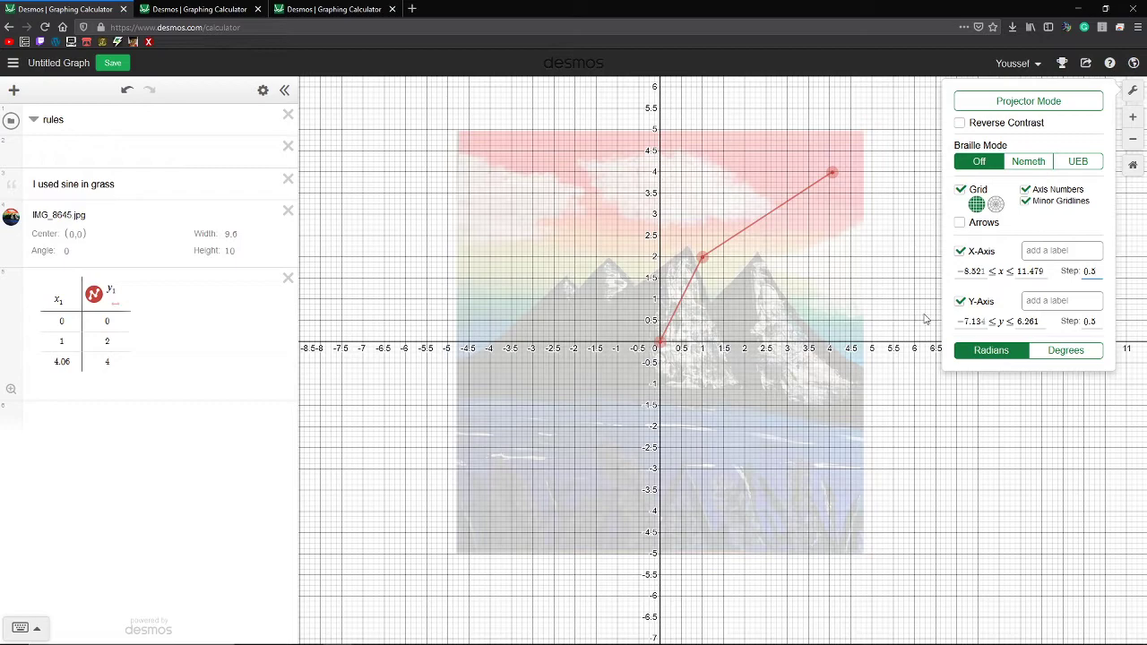
Remove the 0.5 steps by reducing the x-axis step to 0 and clearing the y-axis step.
key("BackSpace")
key("BackSpace")
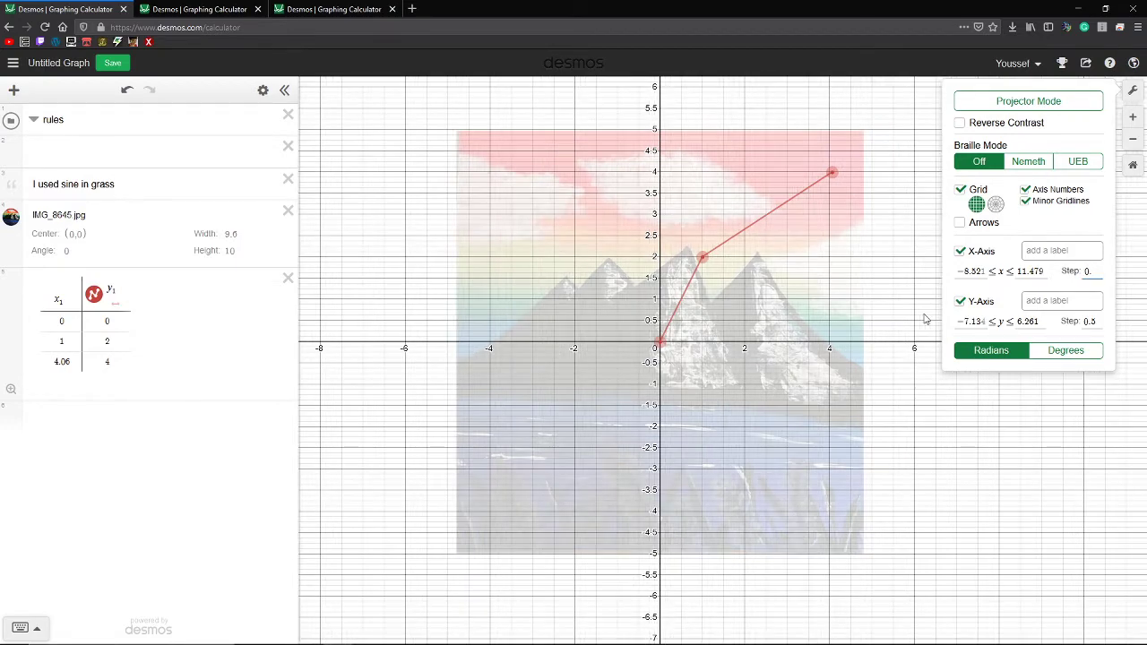
left_click(1099, 322)
key("BackSpace")
key("BackSpace")
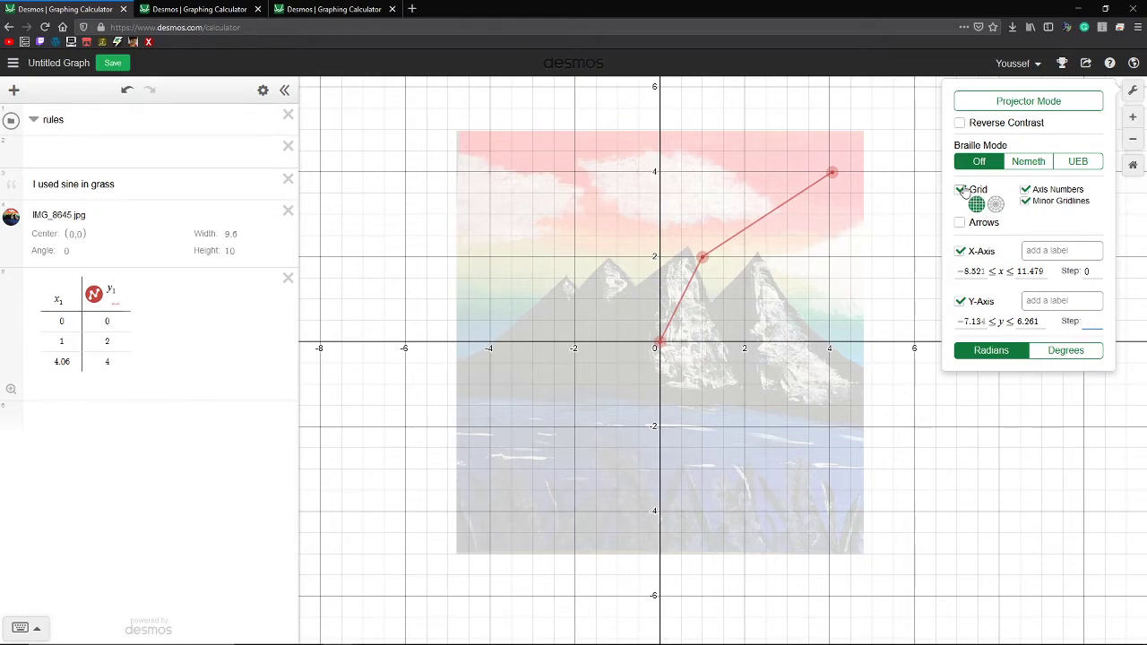
Turn off the grid, try Projector Mode on and off, and close the graph settings.
left_click(961, 191)
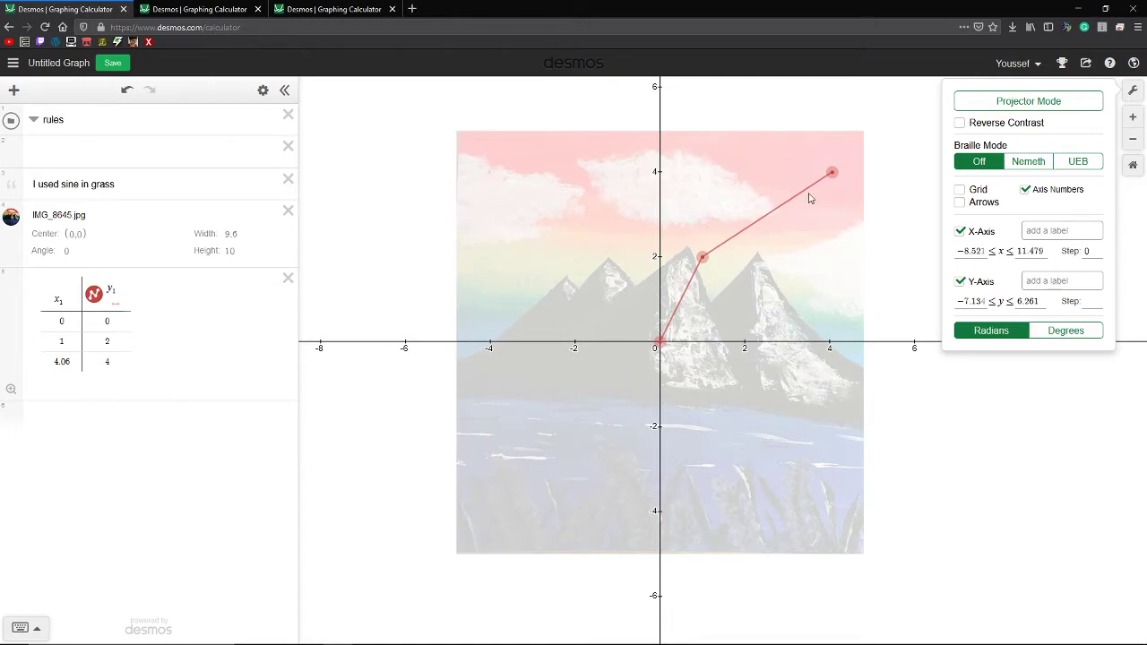
left_click(1075, 101)
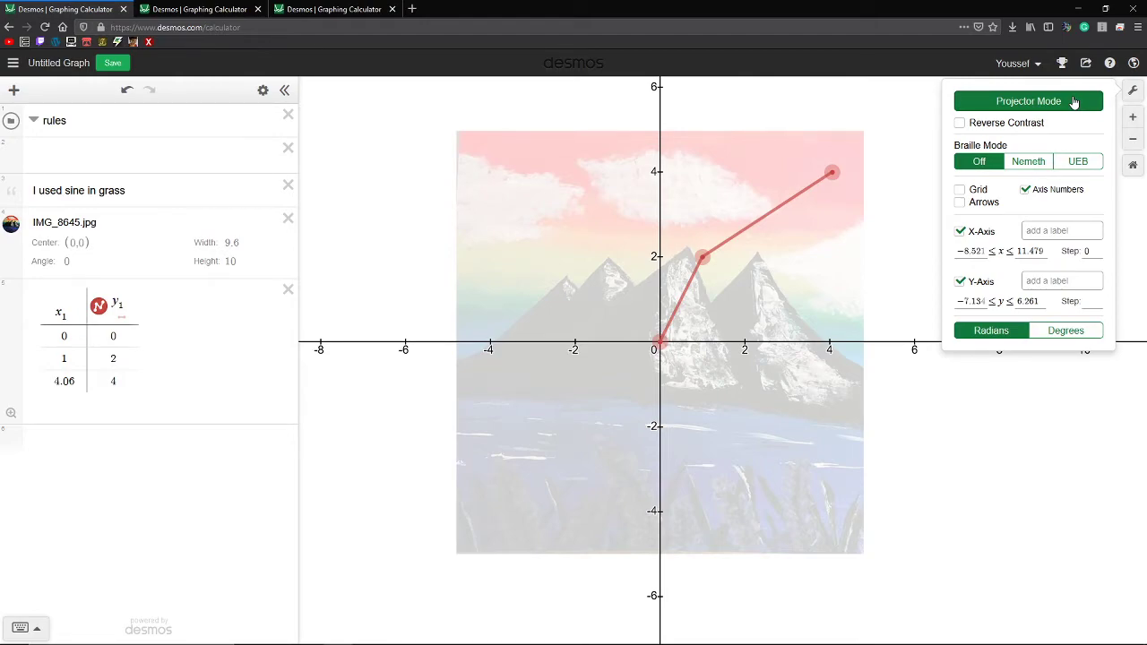
left_click(1074, 101)
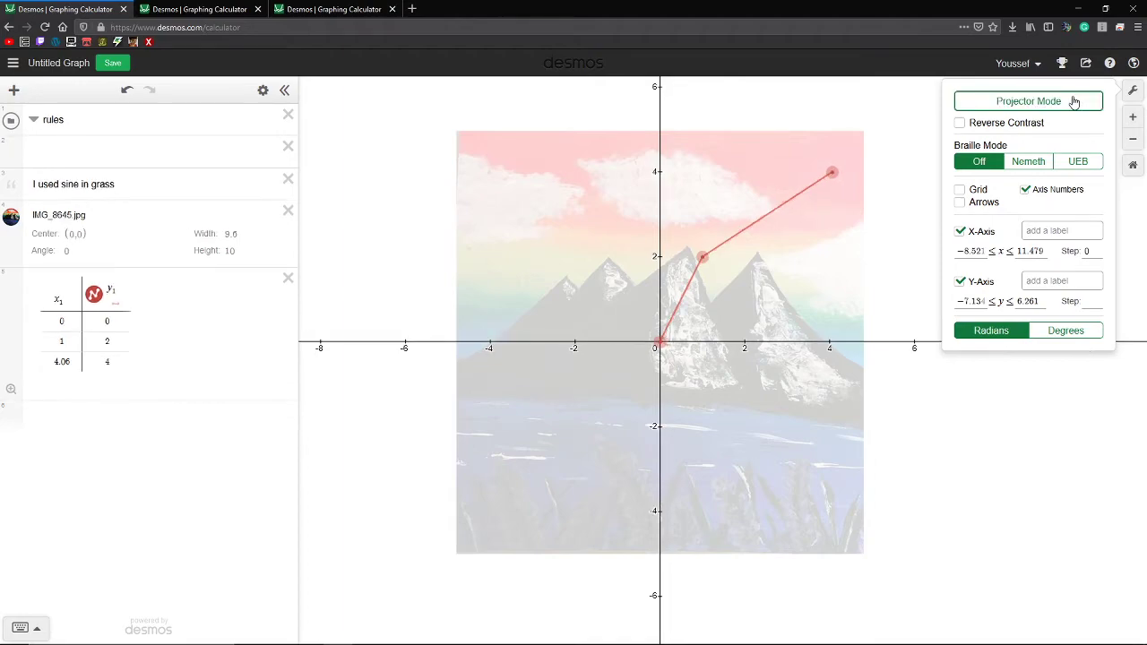
left_click(845, 152)
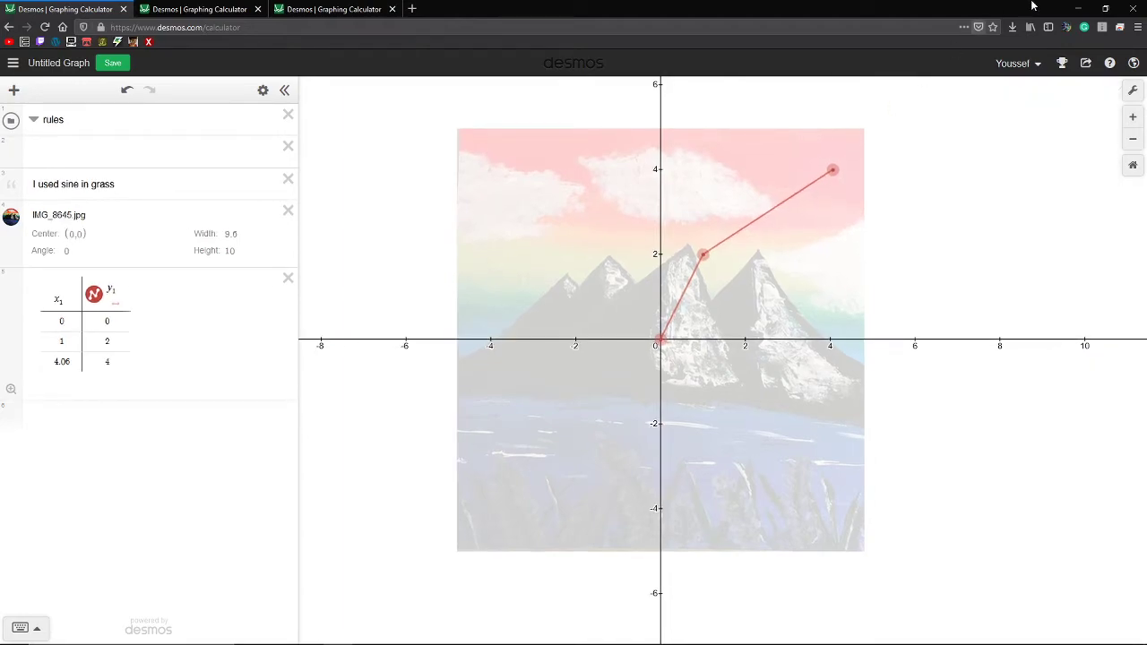
Zoom the graph out and back in, shift the view sideways, and restore the default zoom.
double_click(1133, 139)
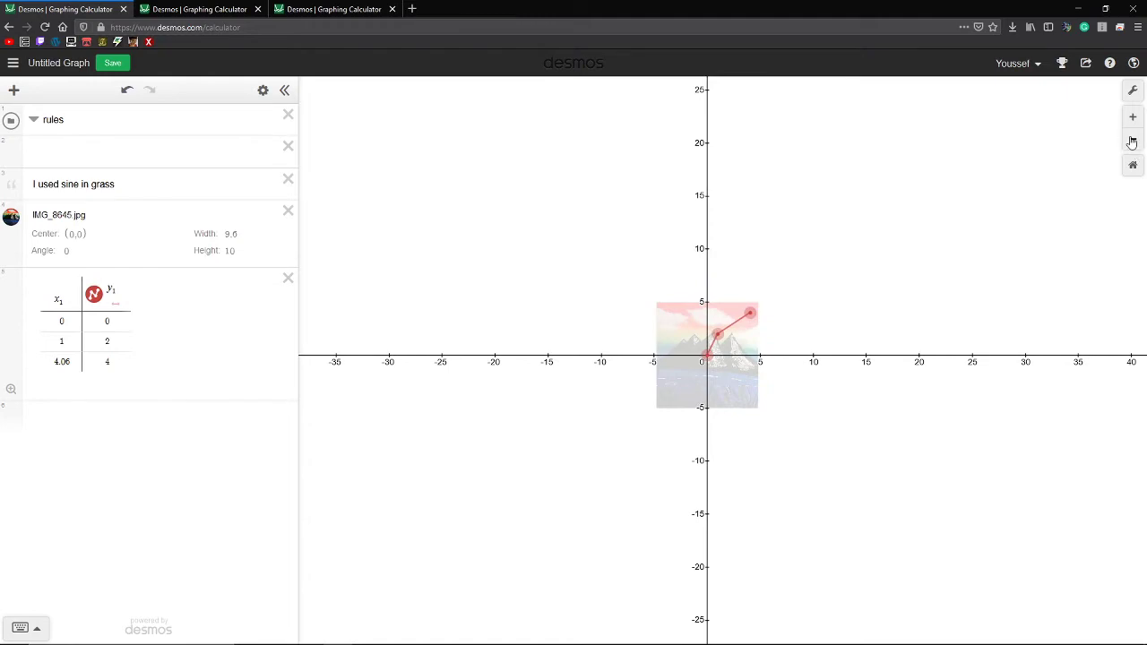
double_click(1132, 117)
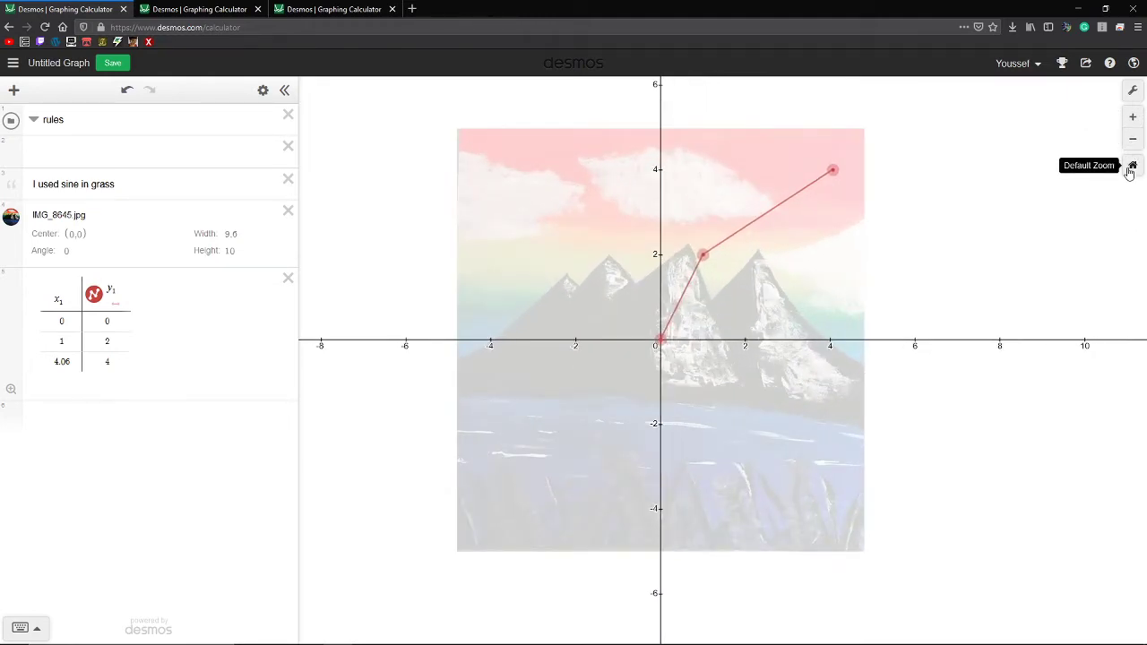
left_click_drag(893, 140, 364, 139)
left_click(1132, 166)
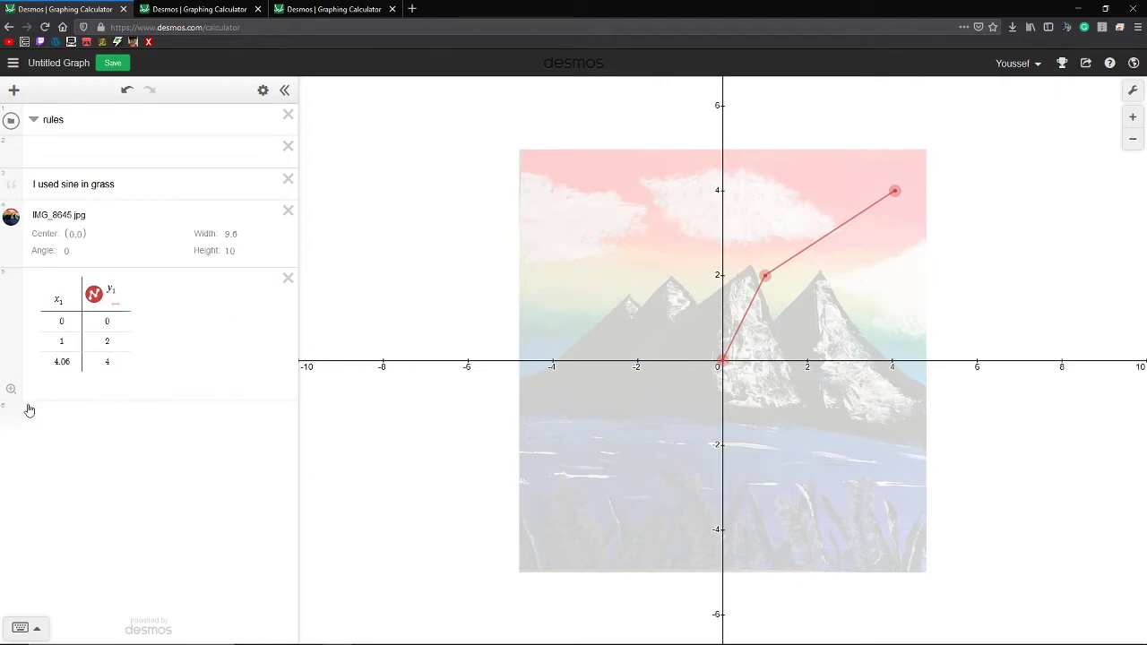
Enter the equation y=x in the empty expression line above the note.
left_click(48, 148)
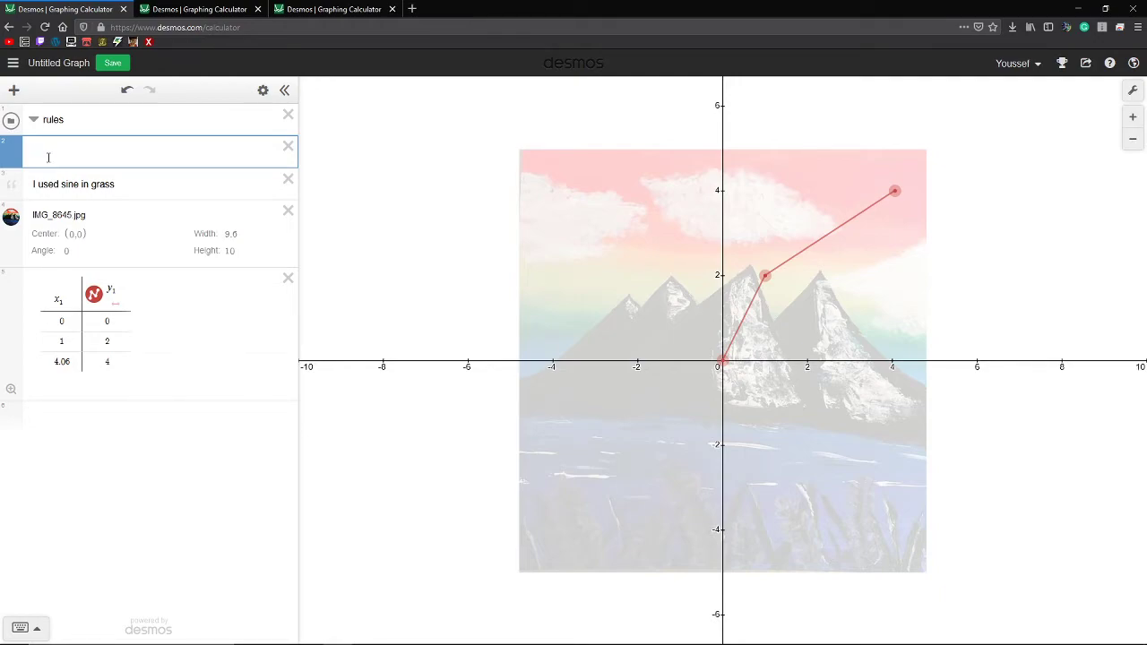
type("y=x")
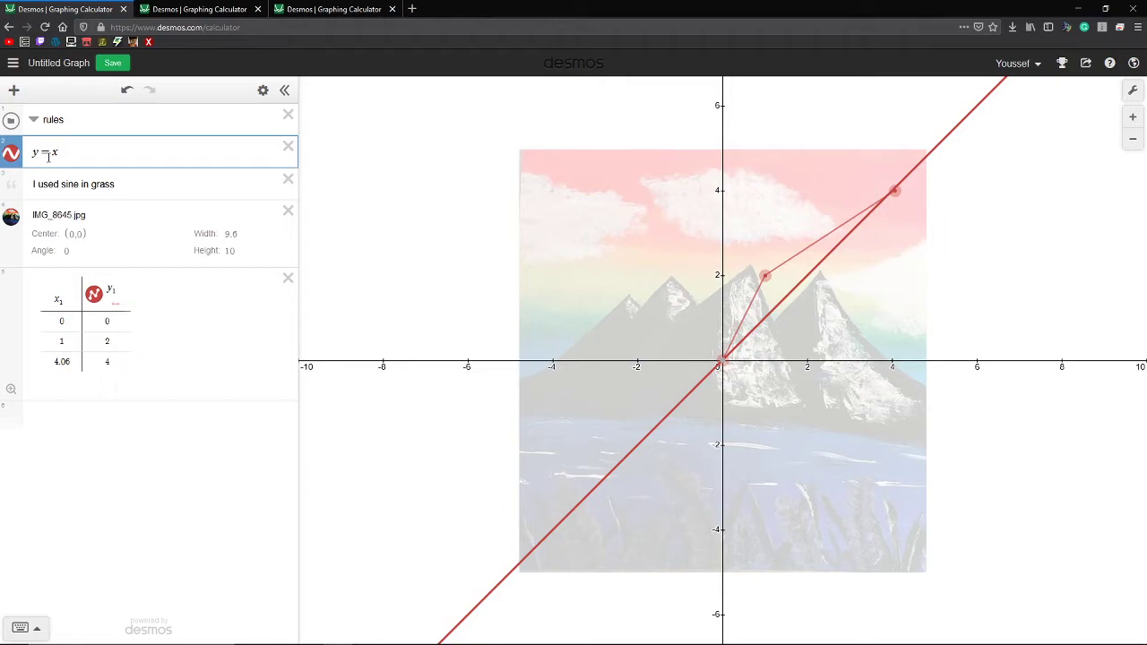
Extend the equation to y=x+h and add a slider for h, setting it to 2.
type("+")
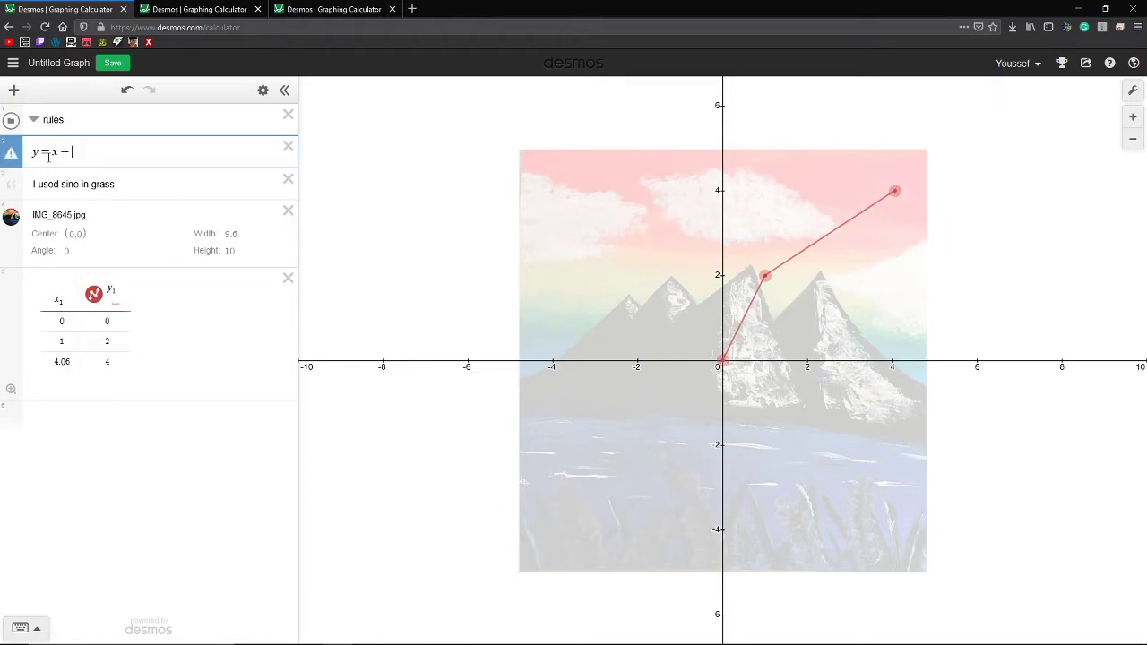
type("h")
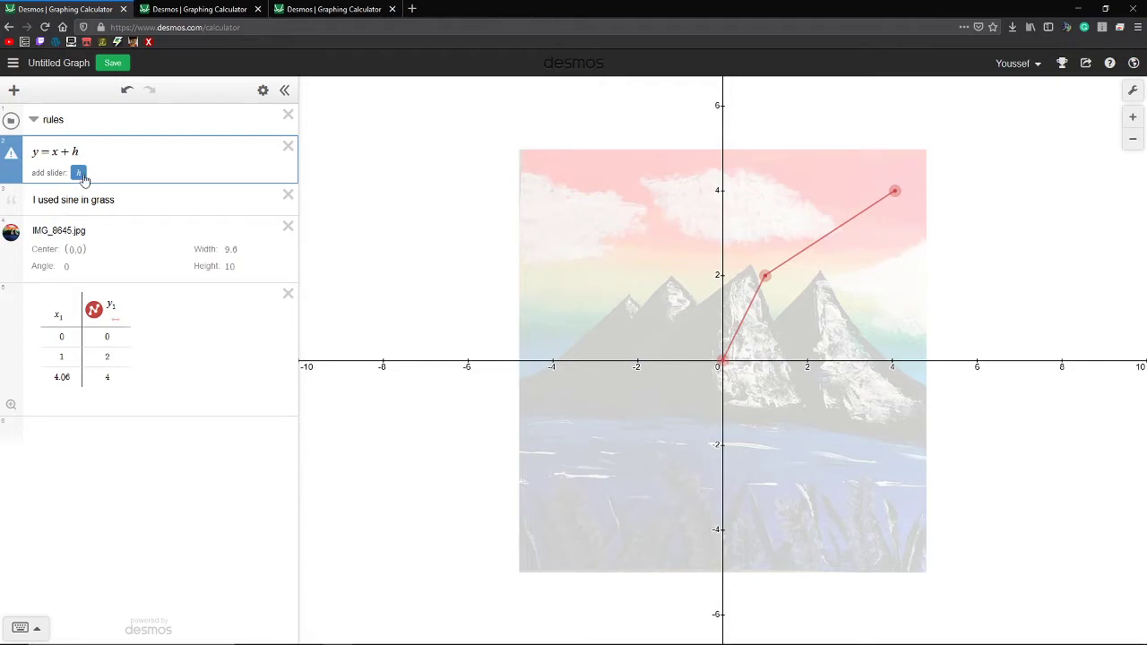
left_click(79, 173)
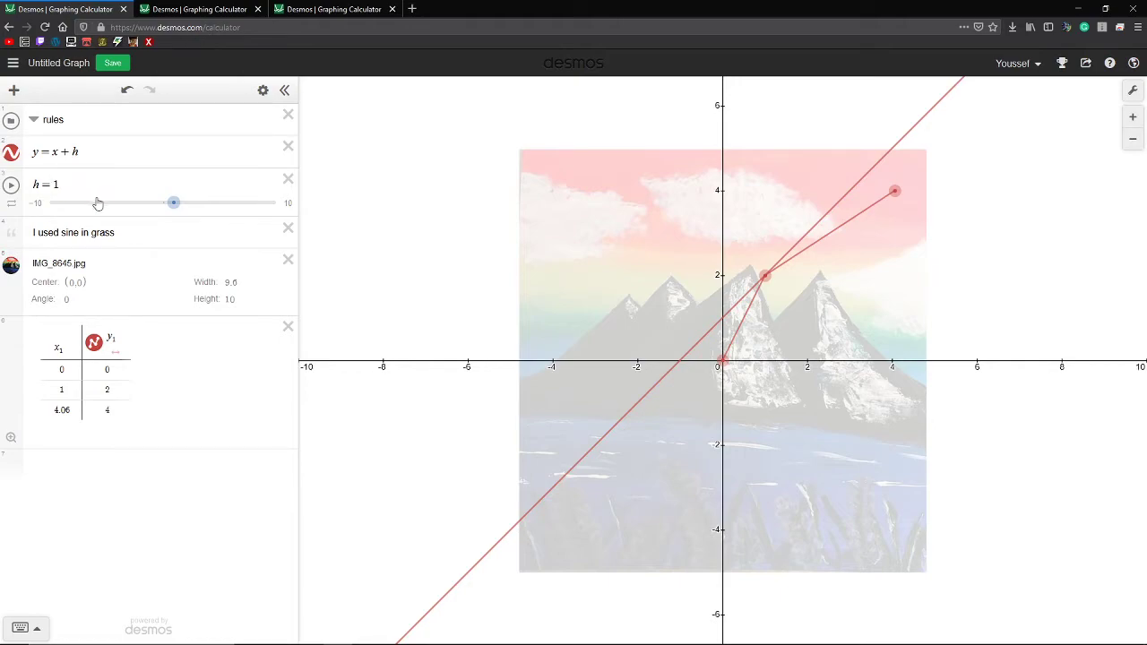
left_click_drag(174, 208, 184, 206)
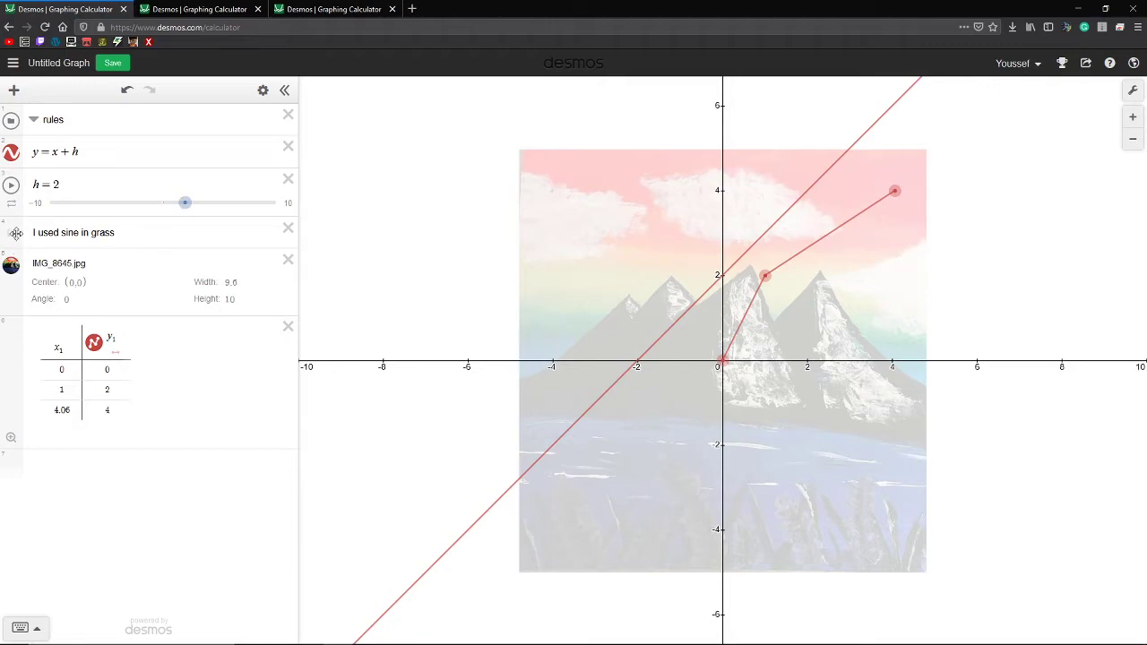
Play the h slider animation and watch how the line moves across the graph.
left_click(10, 185)
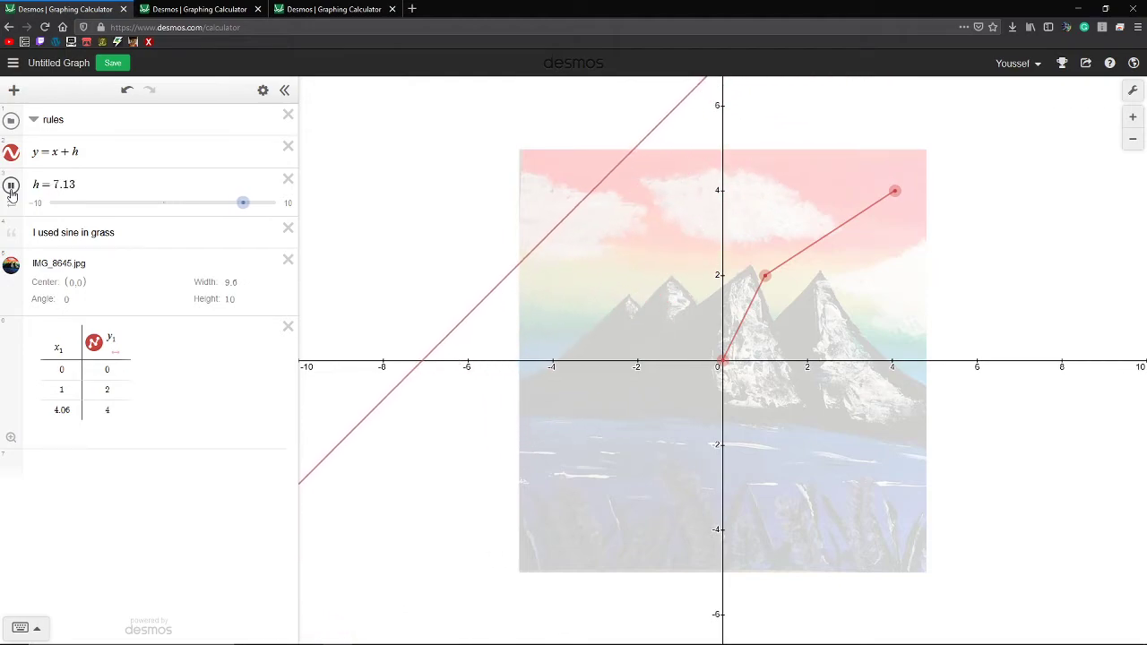
scroll(482, 267, "down", 3)
scroll(481, 266, "down", 2)
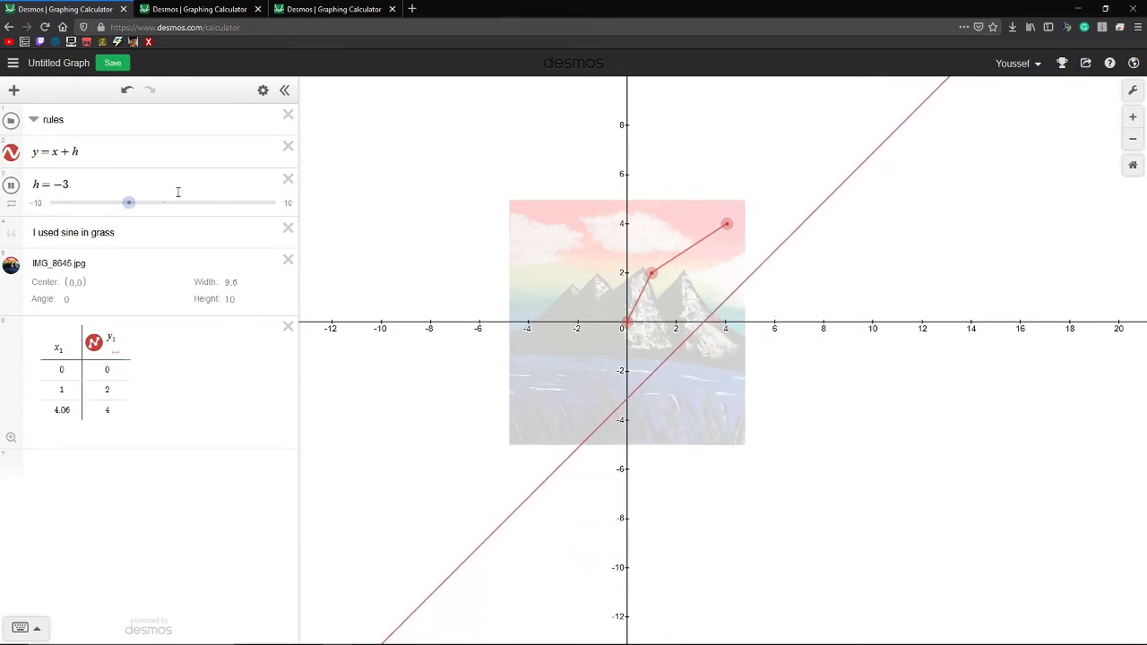
Limit the h slider's range to a minimum of 0 and a maximum of 5.
left_click(39, 205)
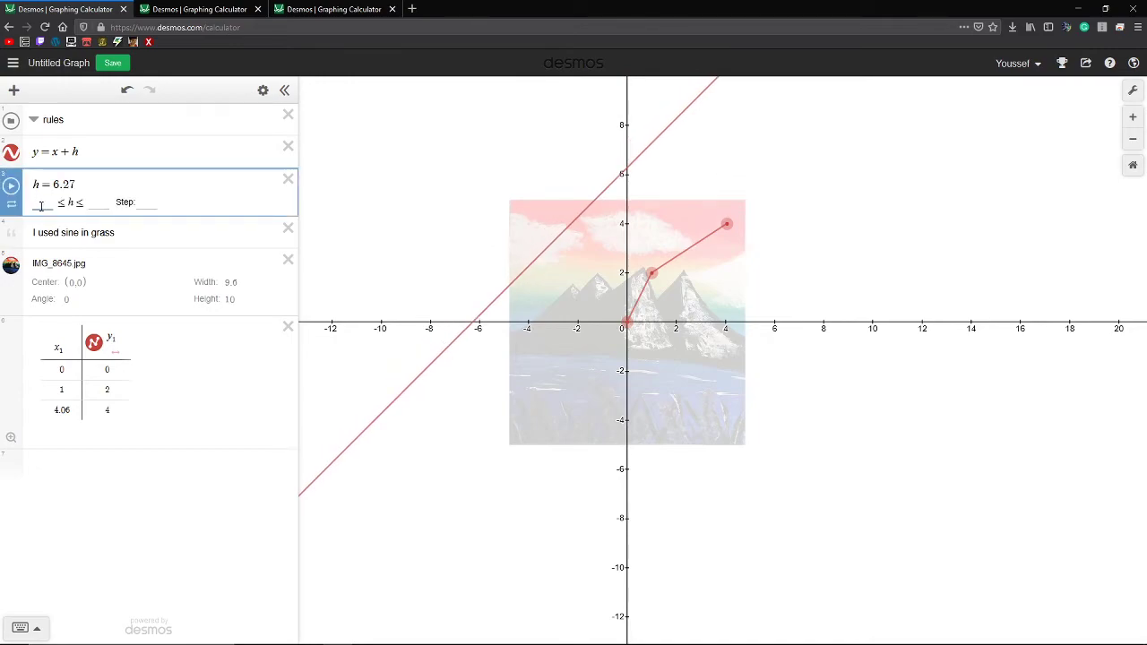
key("Return")
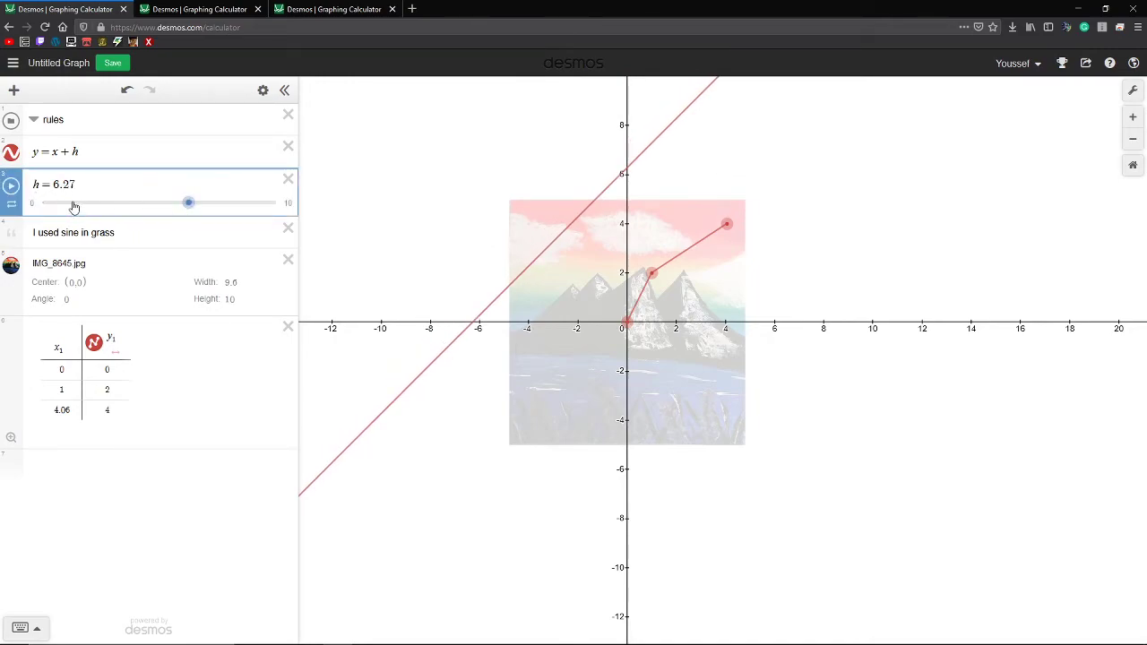
left_click(30, 205)
left_click(95, 206)
type("5")
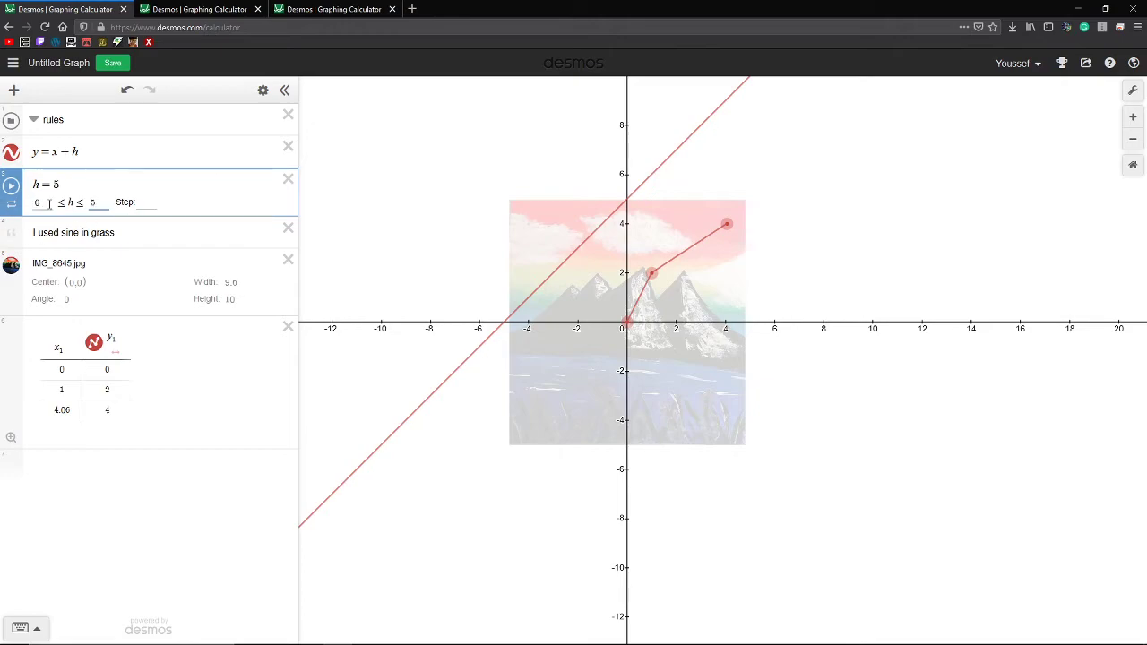
Play the h slider and change its animation mode to repeat in one direction.
left_click(9, 184)
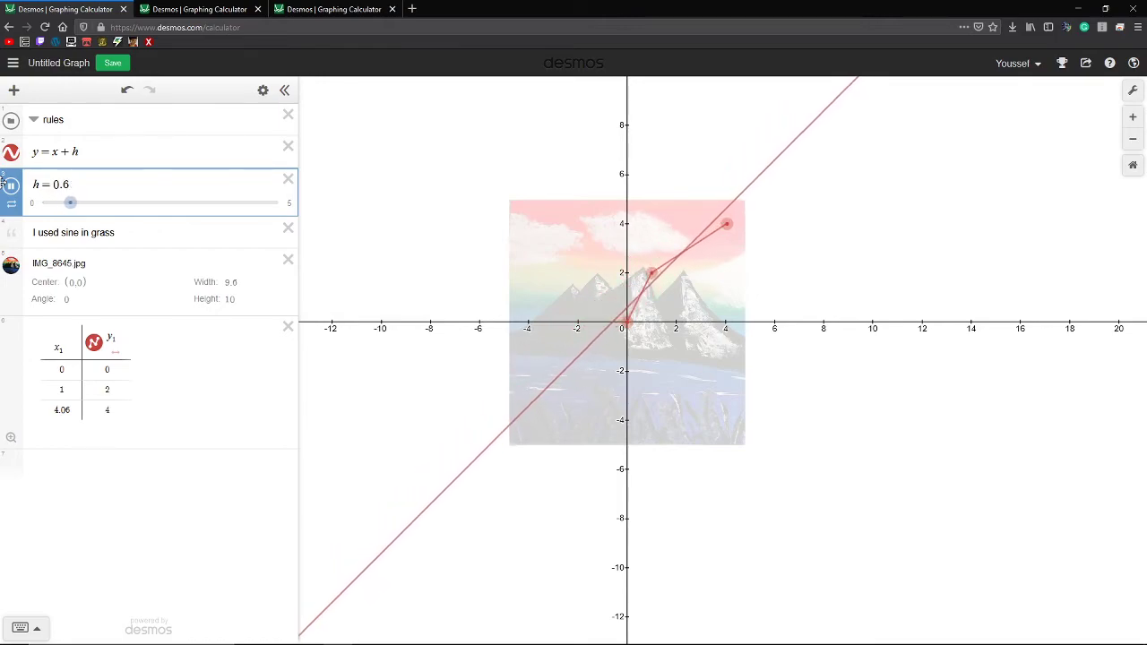
left_click(13, 208)
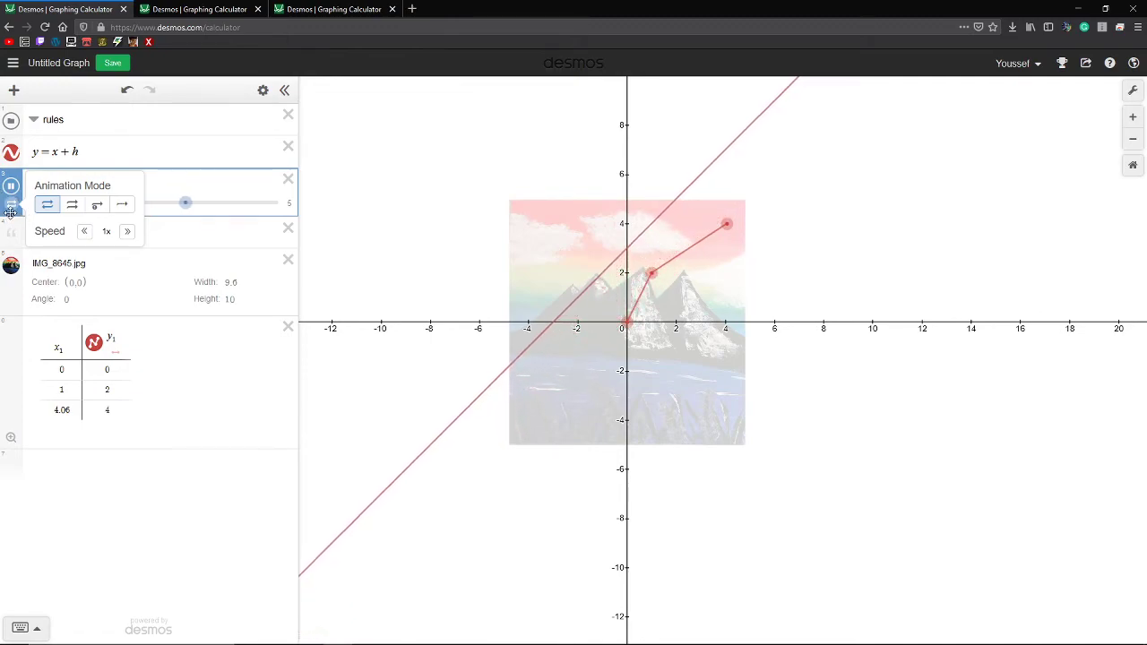
left_click(73, 207)
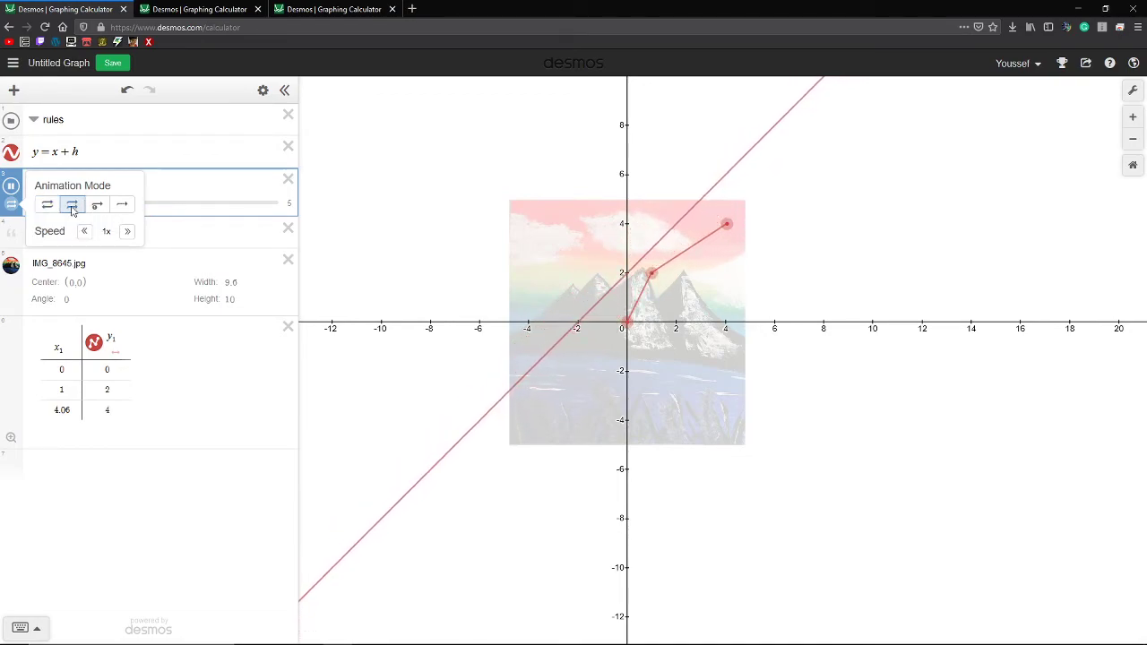
Try faster and slower animation speeds, leave the speed at 0.5x, and stop the slider at h=2.7.
left_click(128, 232)
left_click(129, 232)
left_click(129, 232)
left_click(128, 232)
left_click(84, 232)
left_click(84, 232)
left_click(85, 231)
left_click(85, 231)
left_click(84, 232)
left_click(84, 232)
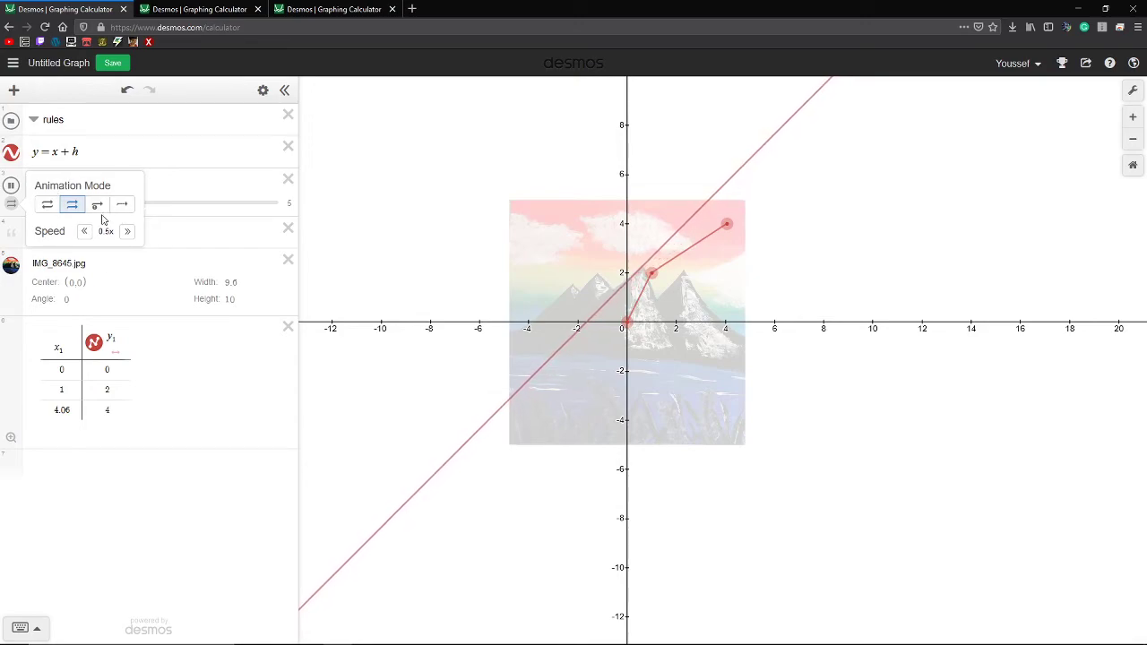
left_click(169, 204)
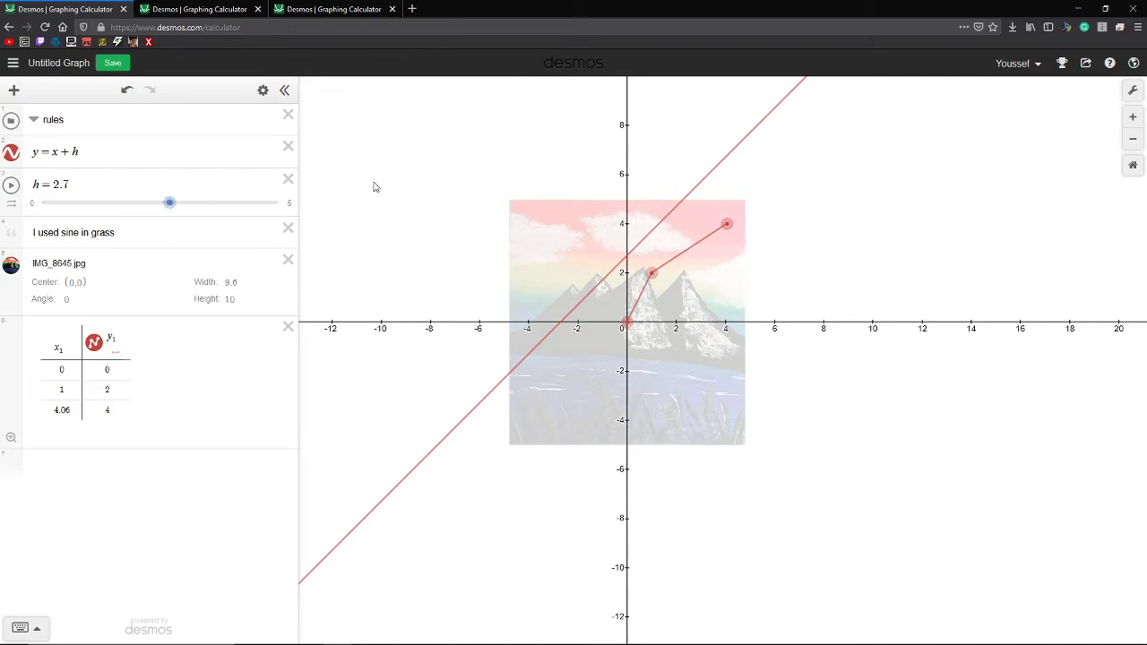
Raise the image's opacity to the middle level and set the h slider to 1.64.
left_click(10, 271)
left_click(10, 271)
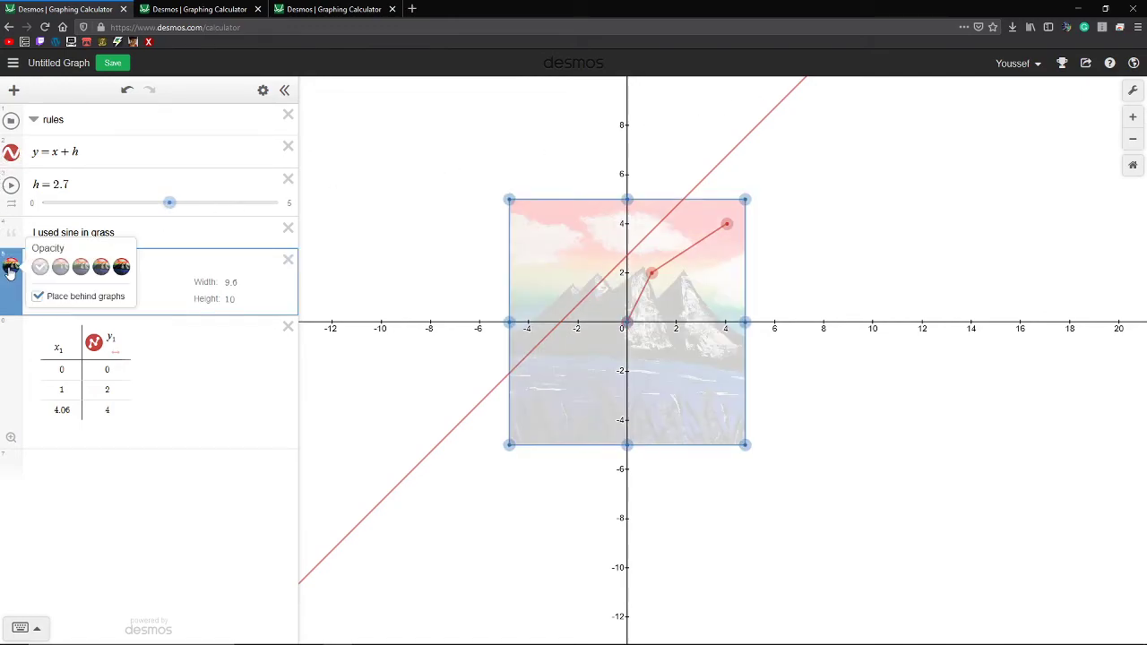
left_click(81, 266)
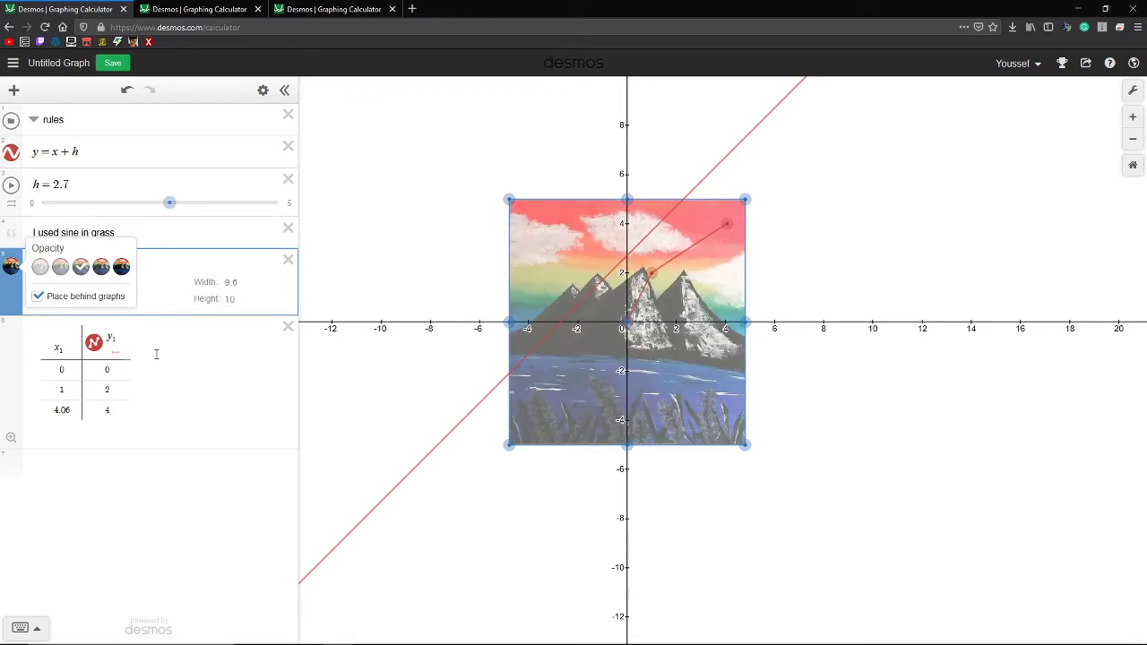
left_click_drag(165, 207, 117, 218)
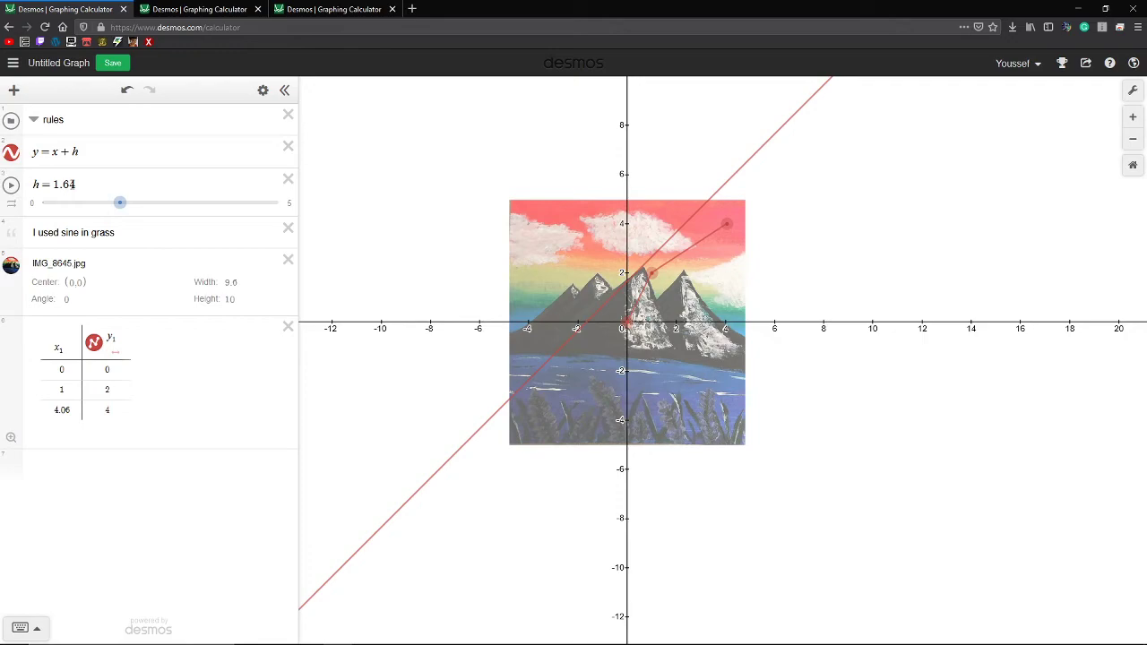
Add the point o=(0,0) in a new expression line and look at its style, color and drag options.
left_click(55, 465)
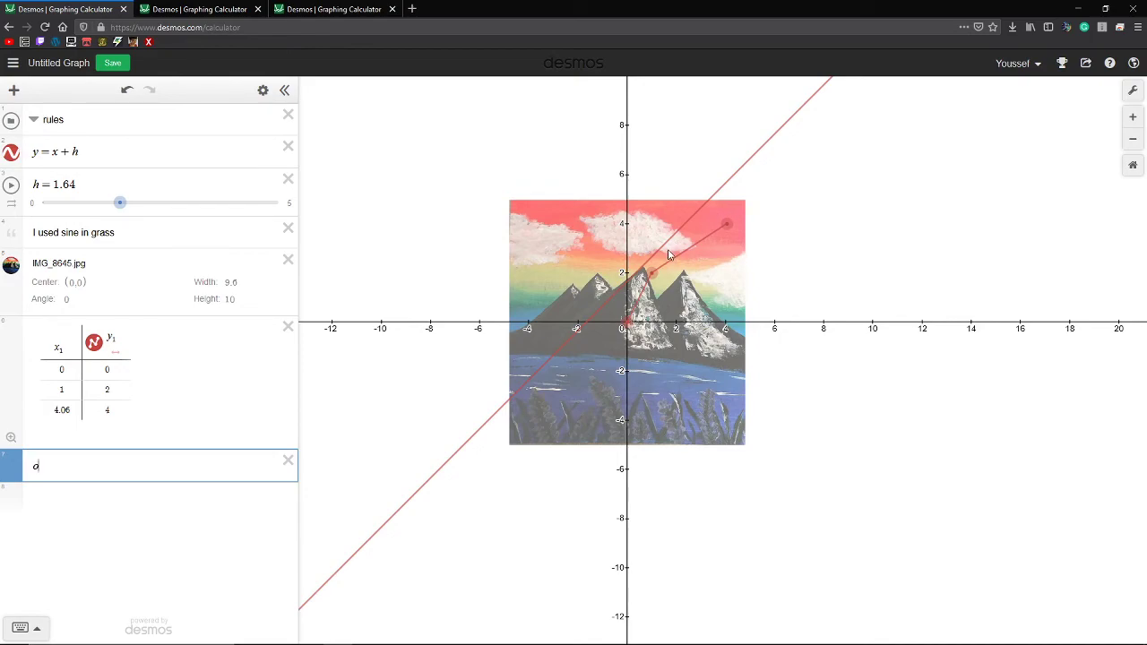
type("(")
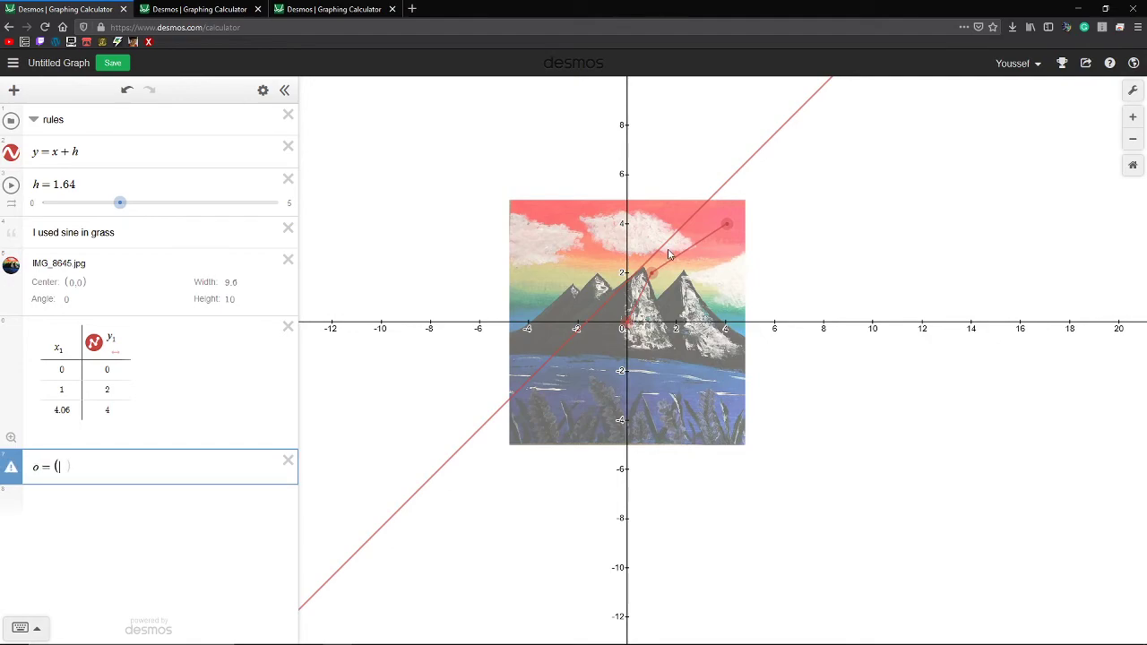
type("0,0)")
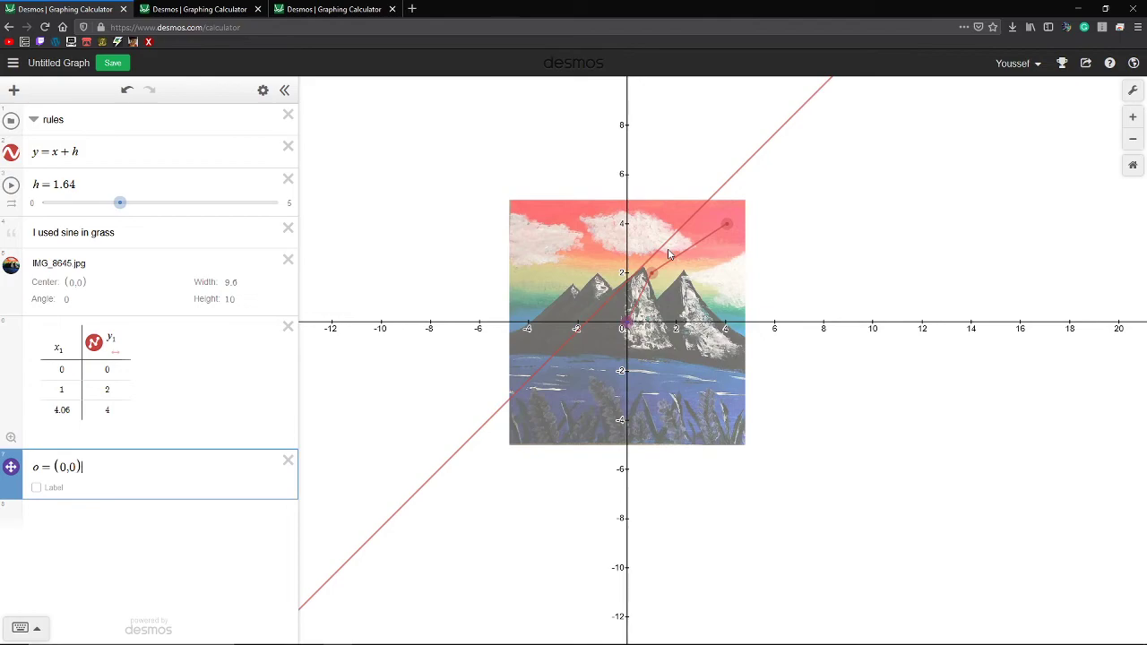
scroll(662, 313, "up", 5)
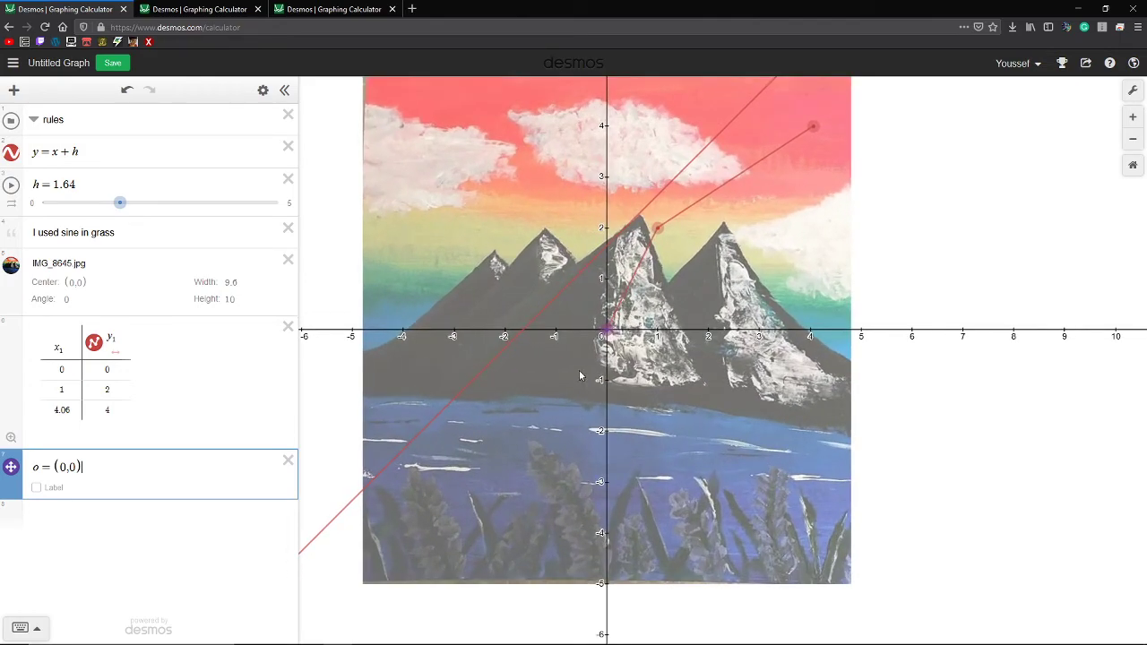
left_click(10, 467)
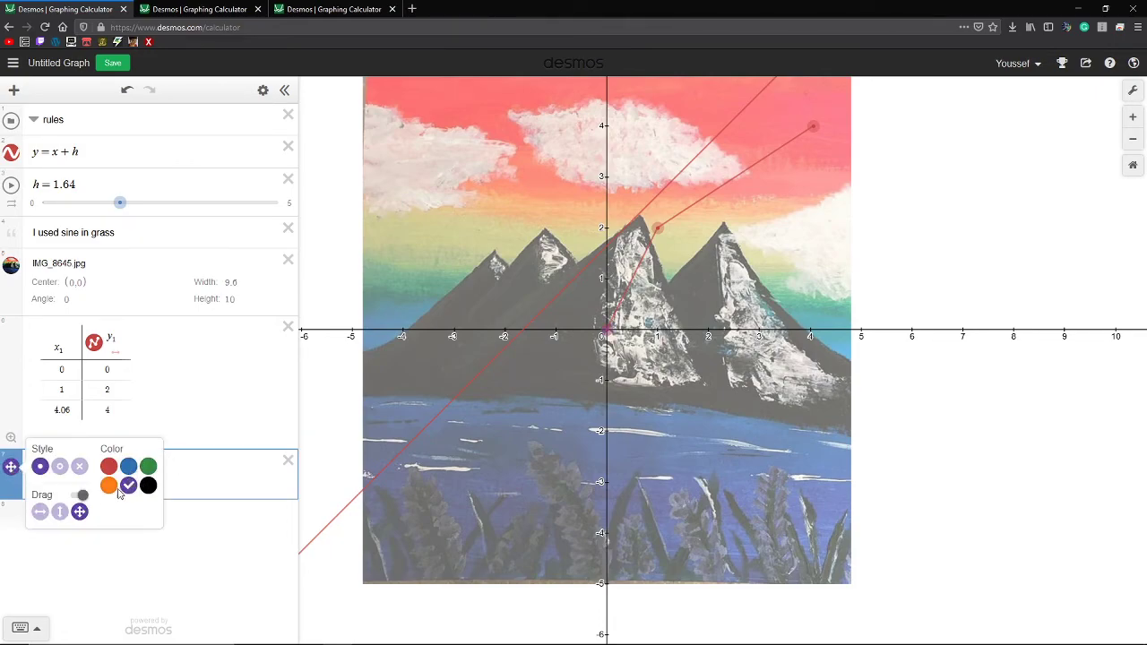
left_click(113, 548)
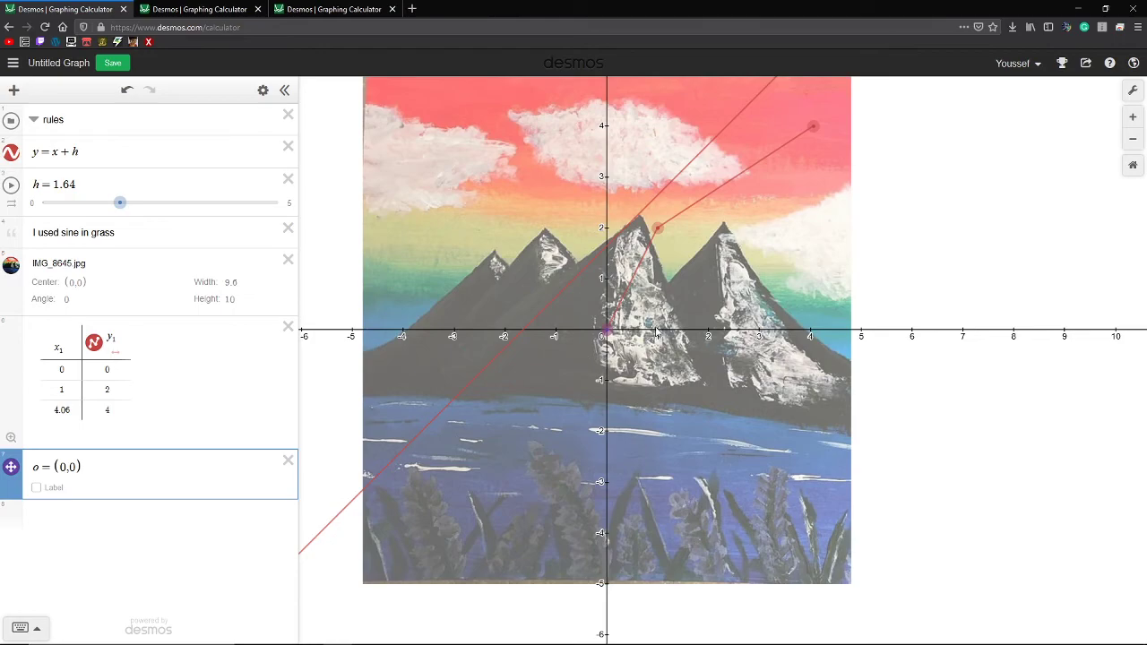
Move the table's origin point to (1.67, 0) and place point o on the image's upper-right corner at about (4.796, 4.98).
left_click_drag(608, 330, 884, 112)
left_click_drag(965, 114, 967, 217)
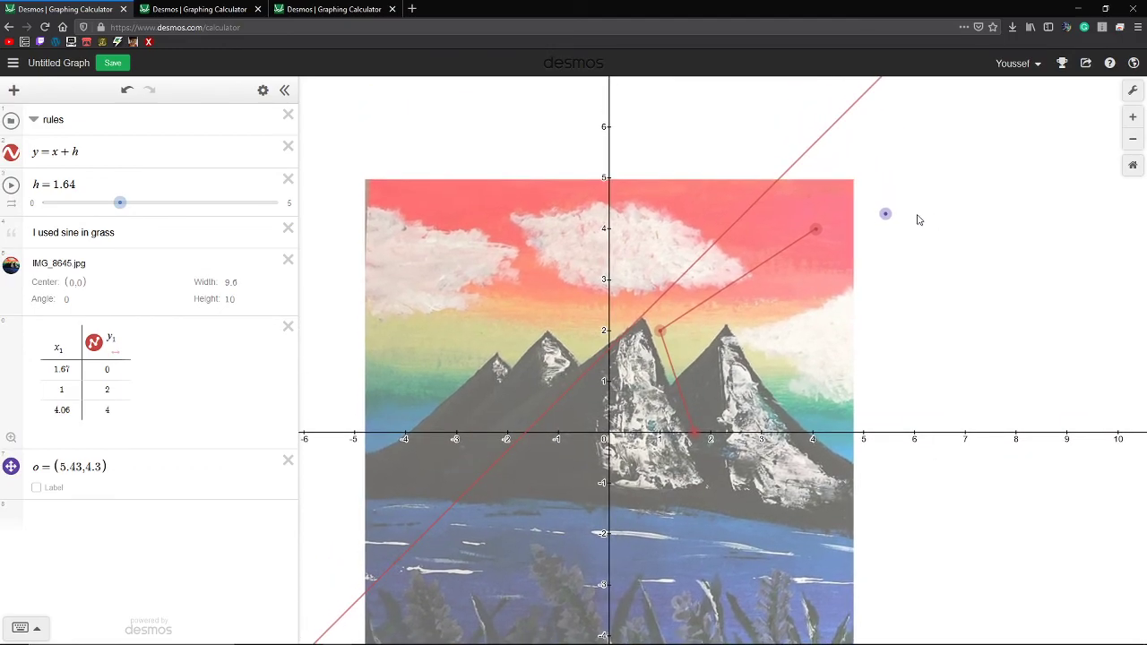
left_click_drag(887, 212, 852, 183)
scroll(863, 181, "up", 5)
scroll(862, 178, "up", 5)
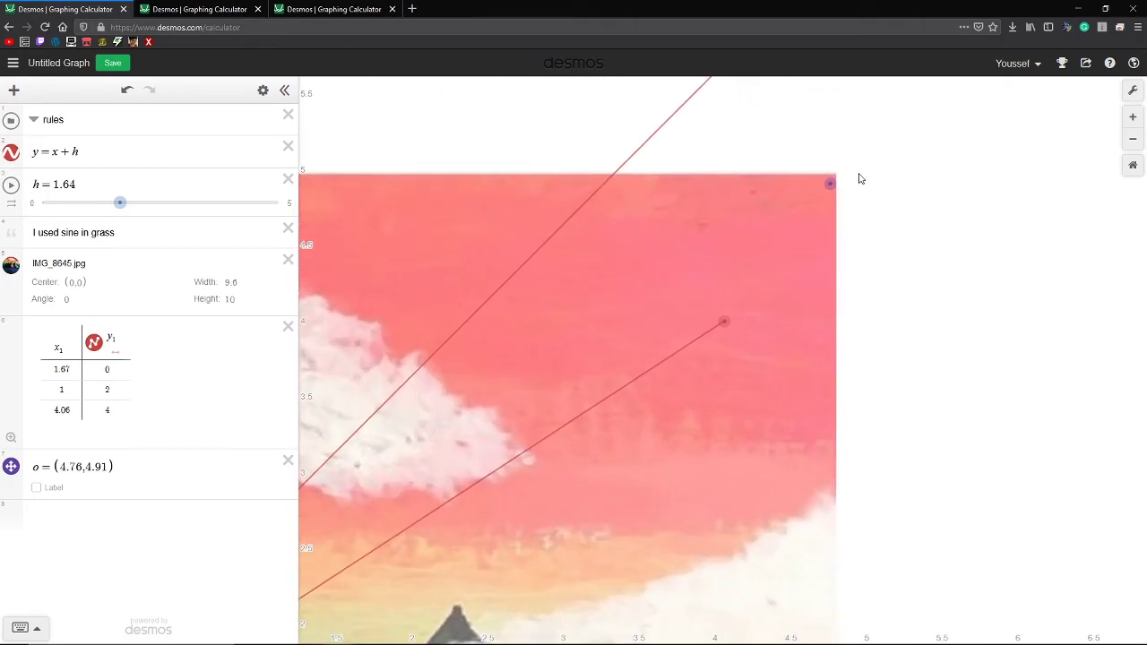
left_click(1133, 118)
left_click_drag(1003, 136, 901, 369)
left_click_drag(826, 244, 837, 219)
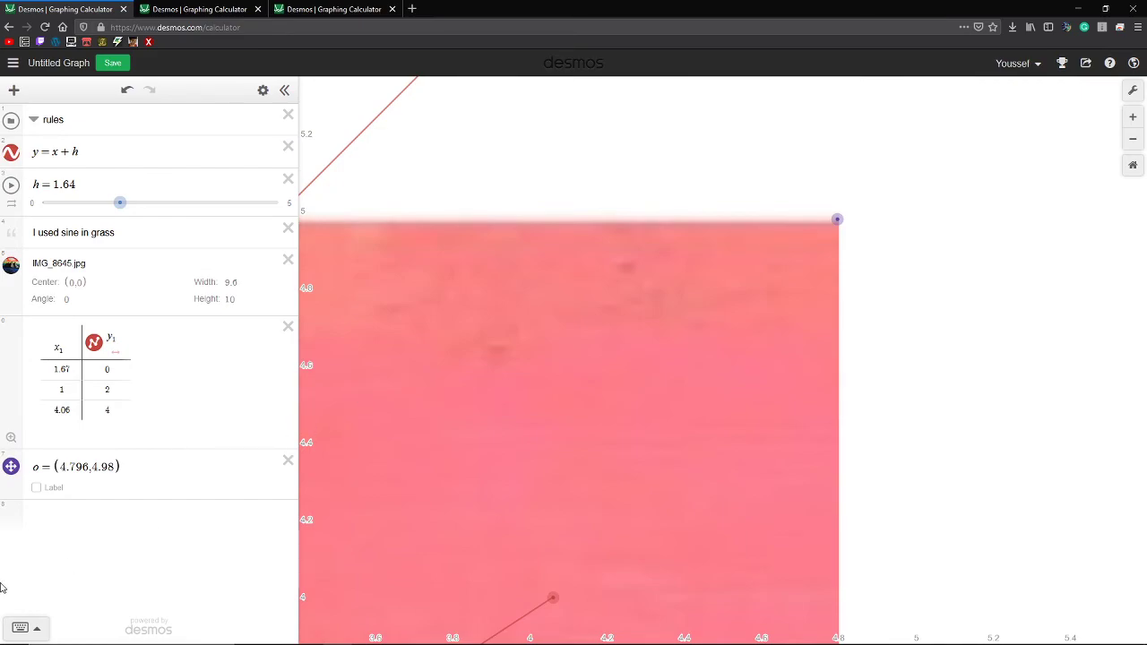
Transfer point o's coordinates 4.796 and 4.98 from its expression into a new row of the table.
mouse_move(59, 467)
left_mouse_down()
mouse_move(115, 463)
mouse_move(61, 467)
left_mouse_up()
key("ctrl+c")
left_click(91, 467)
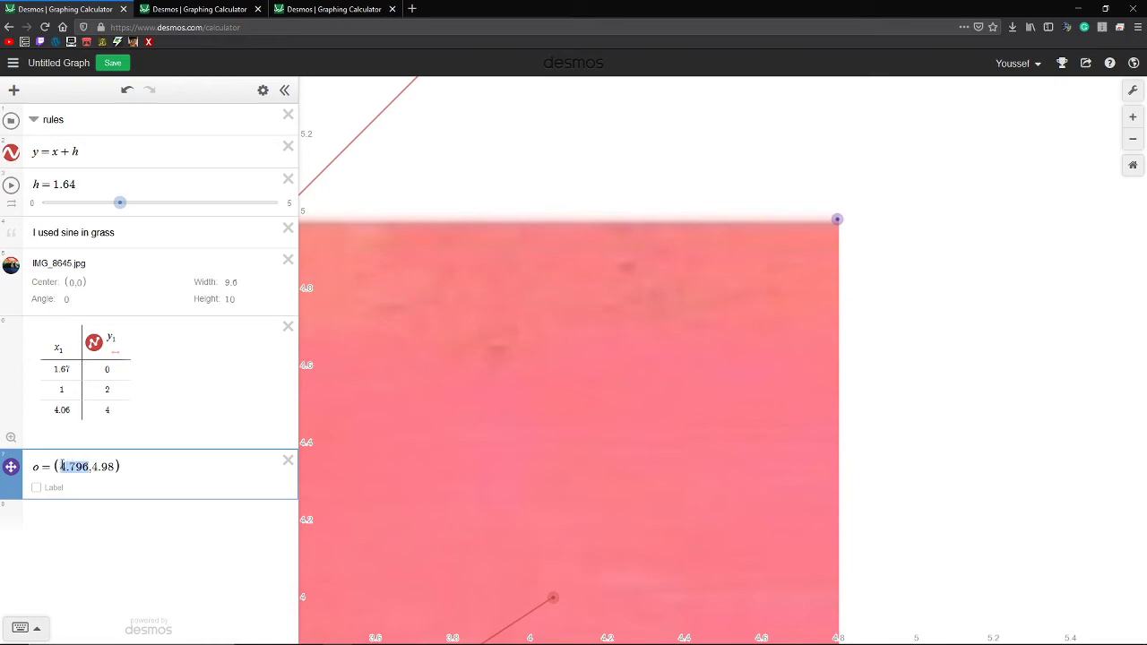
key("BackSpace")
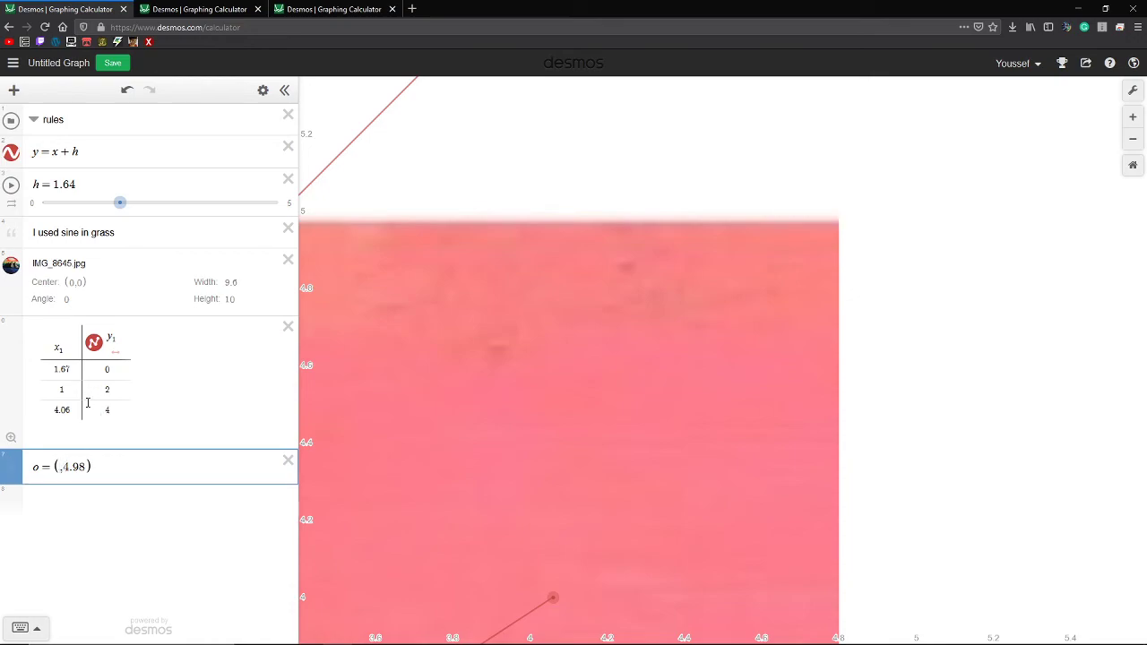
left_click(77, 413)
left_click(71, 425)
key("ctrl+v")
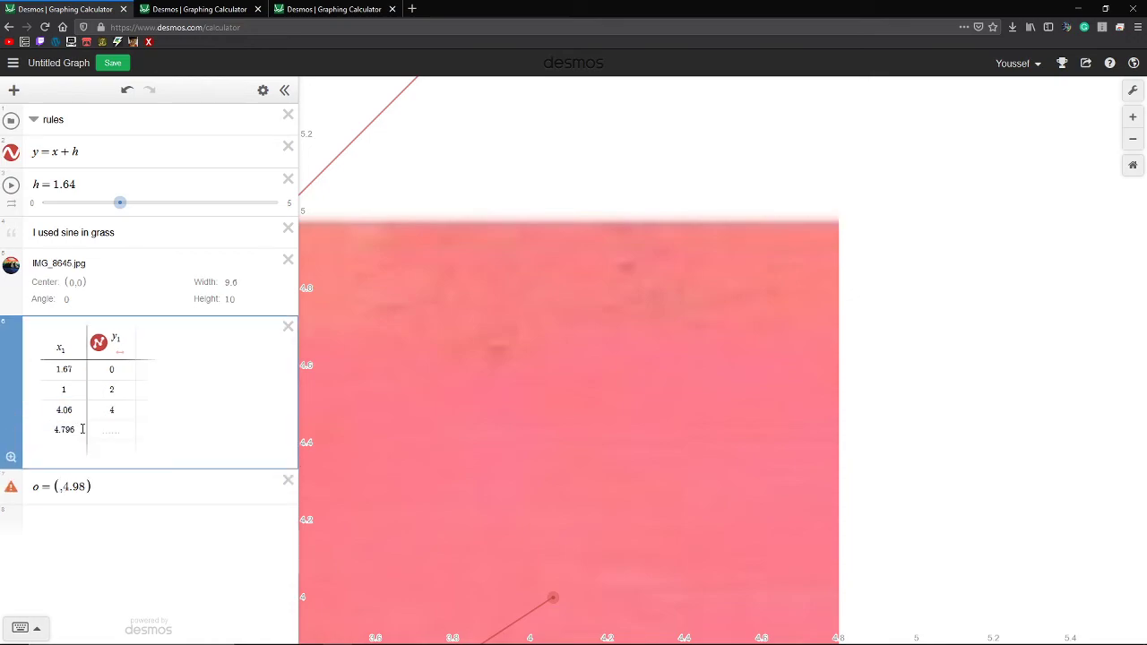
left_click_drag(66, 487, 87, 483)
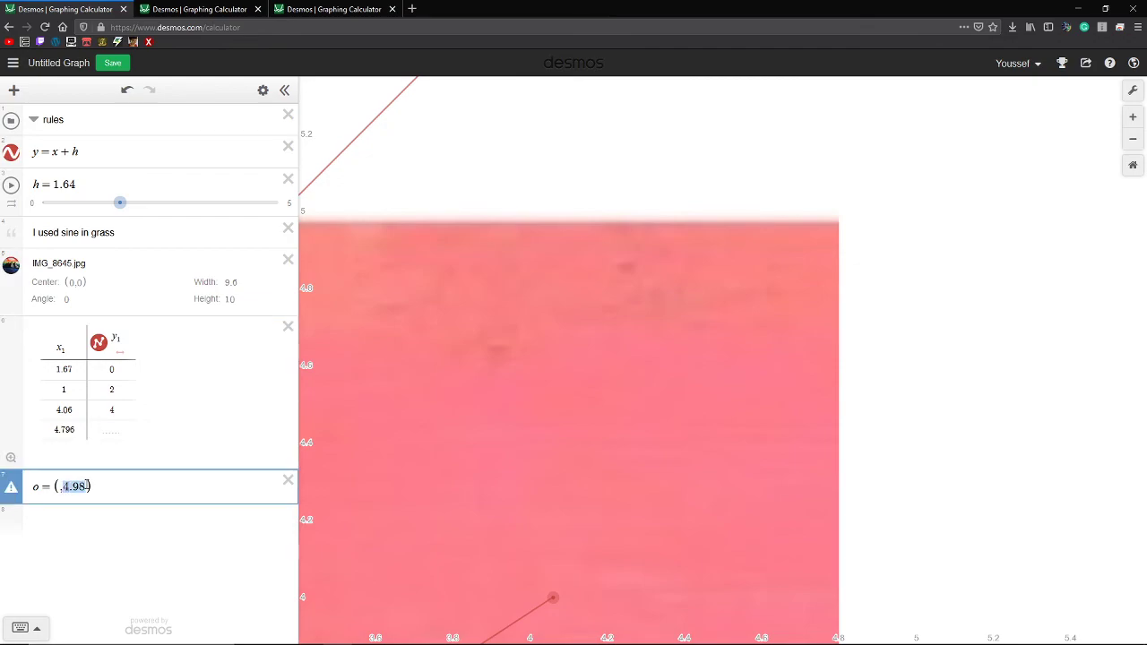
key("ctrl+x")
left_click(102, 430)
key("ctrl+v")
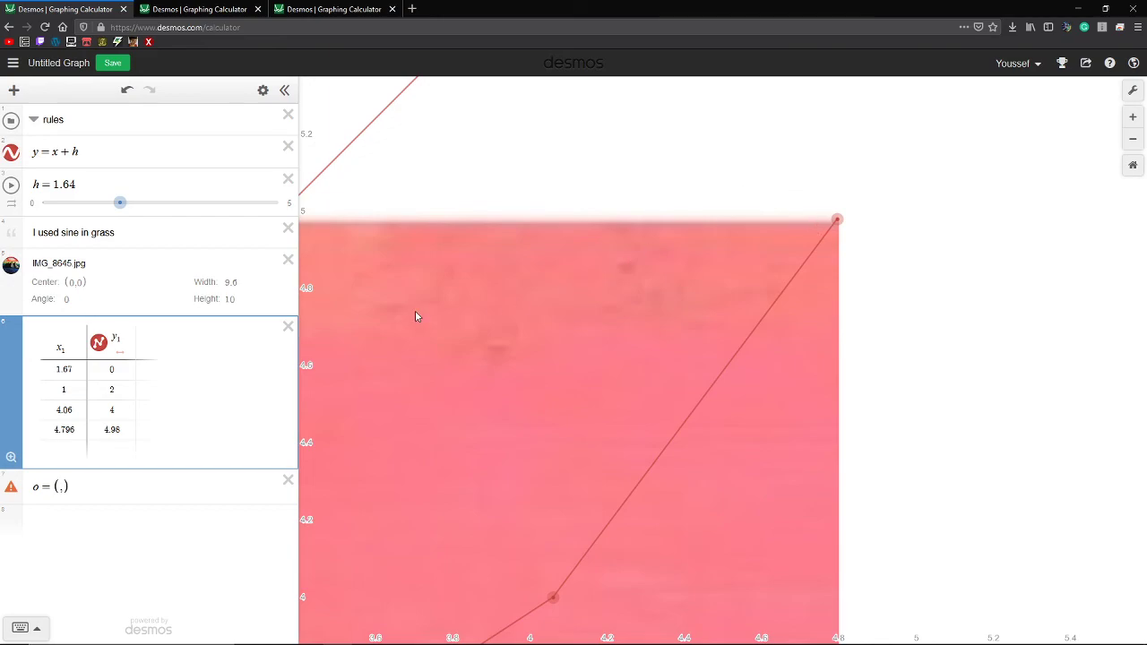
Delete the emptied point o expression and duplicate the equation y=x+h.
left_click(255, 93)
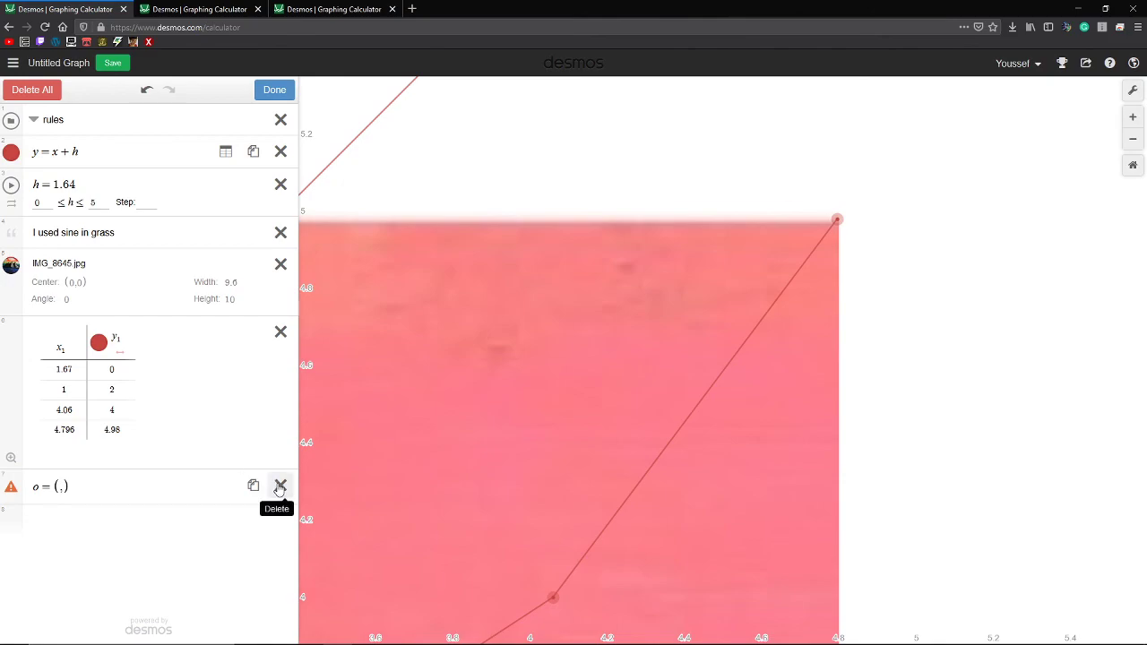
left_click(280, 487)
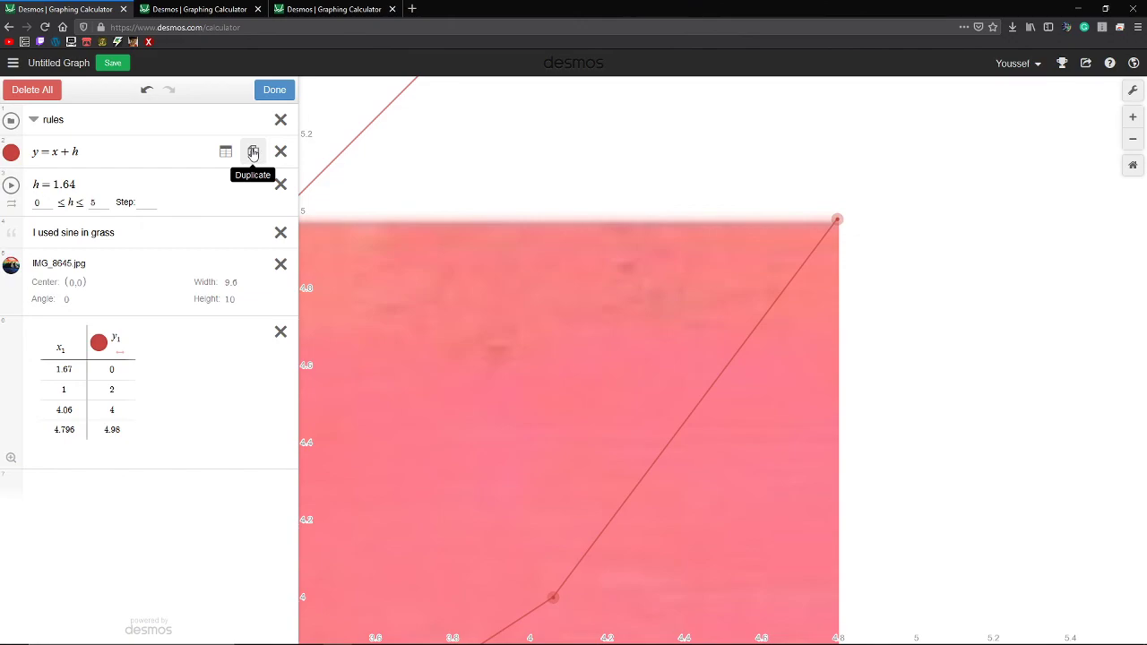
left_click(254, 153)
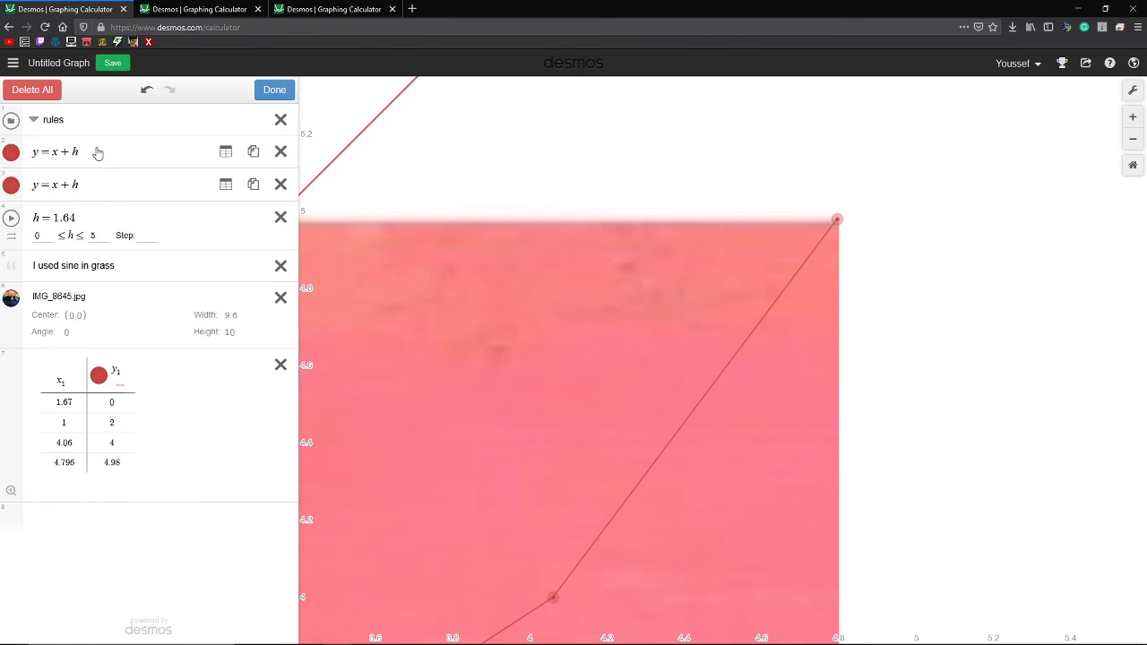
Convert the first y=x+h equation into a table of values and view its points along the line.
left_click(225, 157)
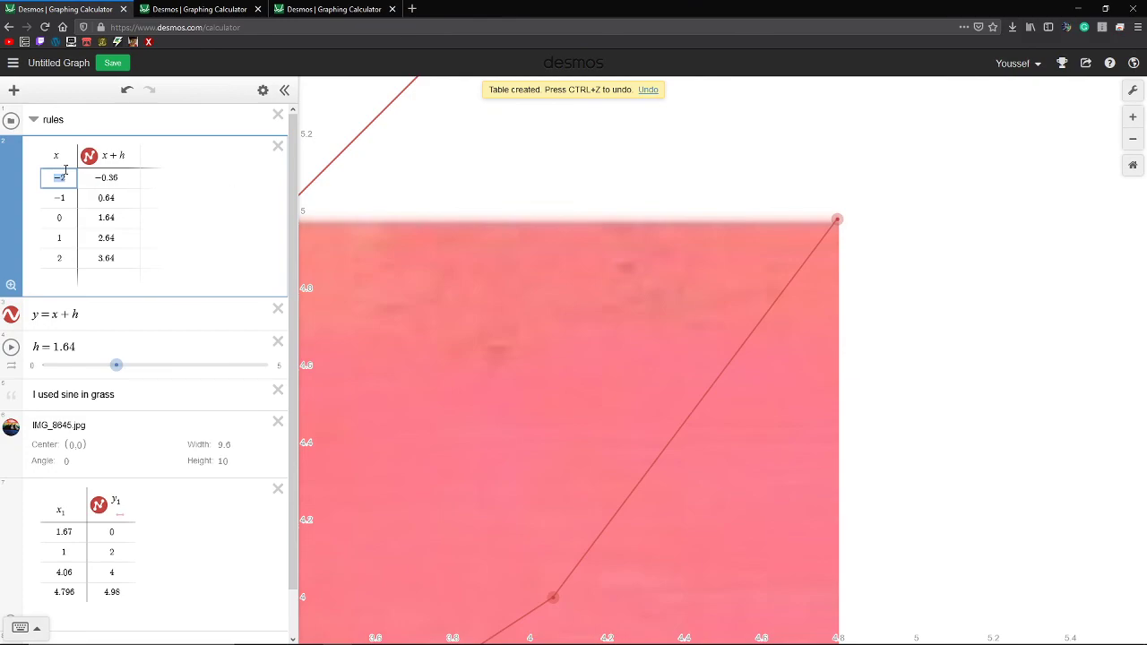
scroll(640, 297, "down", 4)
left_click_drag(586, 266, 1013, 262)
scroll(1007, 261, "down", 3)
left_click_drag(915, 341, 875, 143)
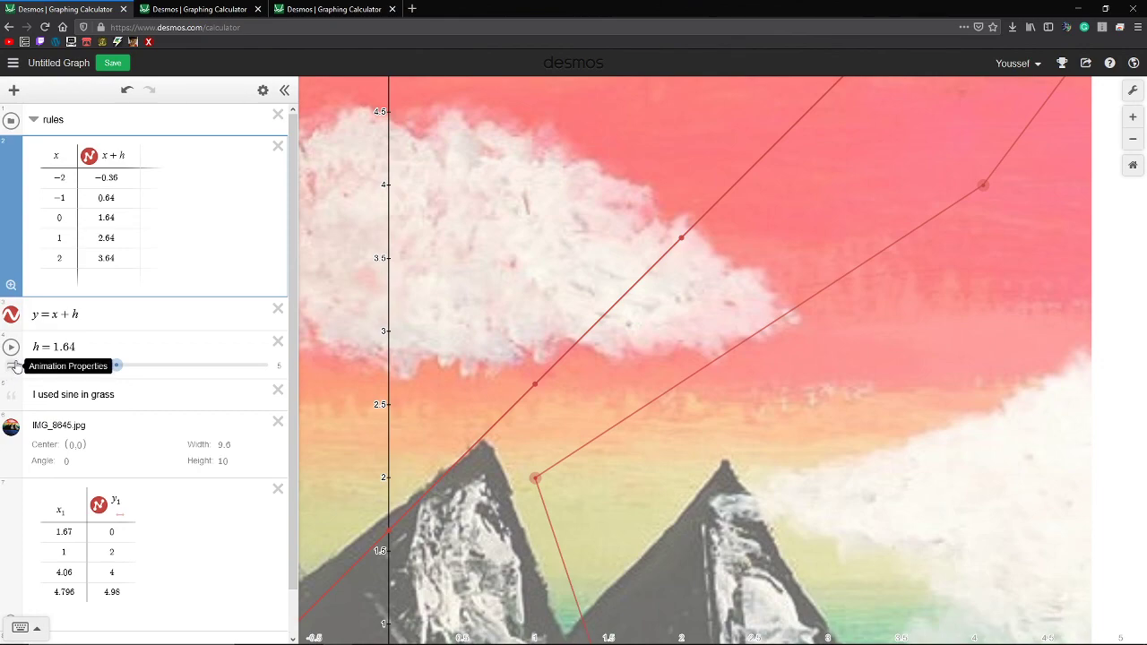
mouse_move(483, 640)
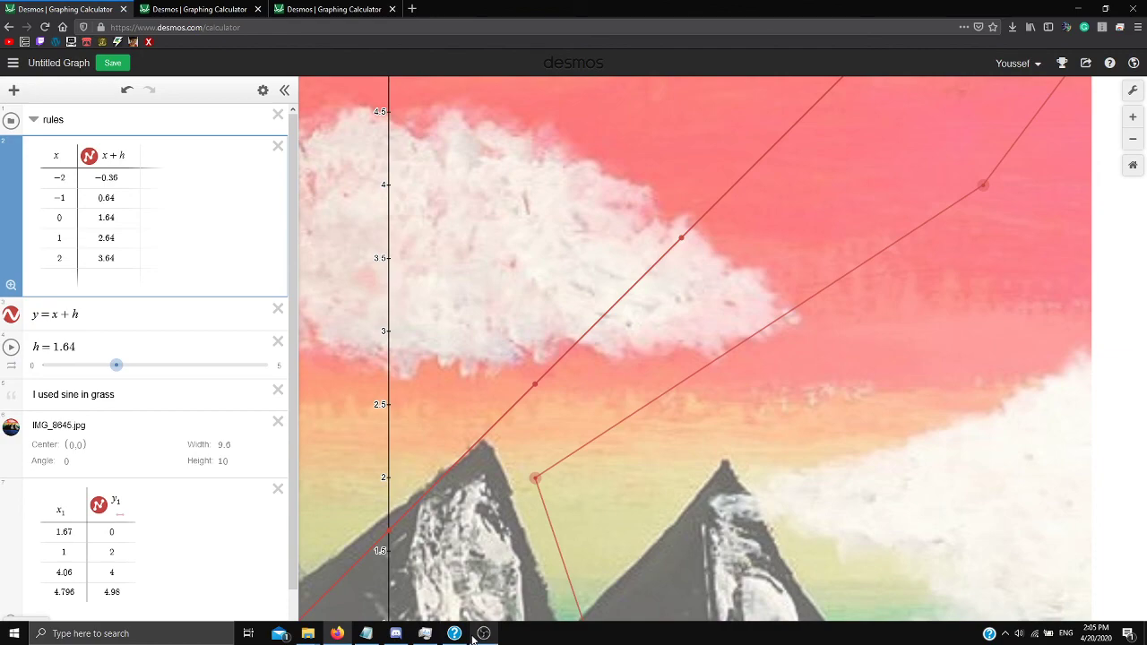